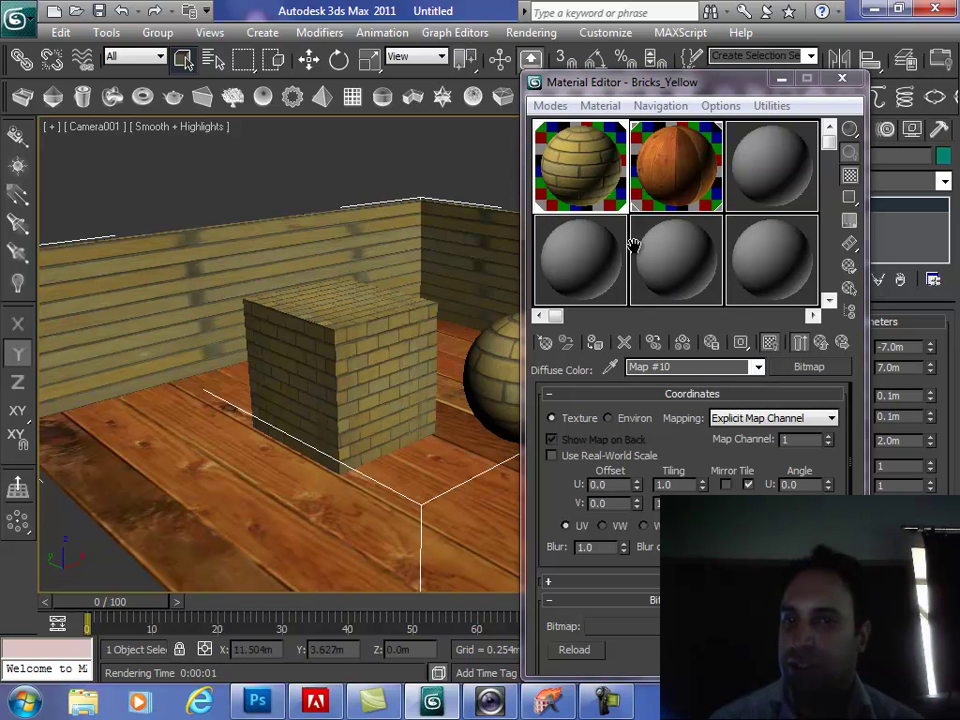
# Toggle the yellow brick bitmap's viewport display off and on to compare the textured and untextured walls, box and sphere.
pyautogui.click(769, 343)
pyautogui.click(768, 344)
pyautogui.click(768, 344)
pyautogui.click(768, 344)
pyautogui.click(768, 344)
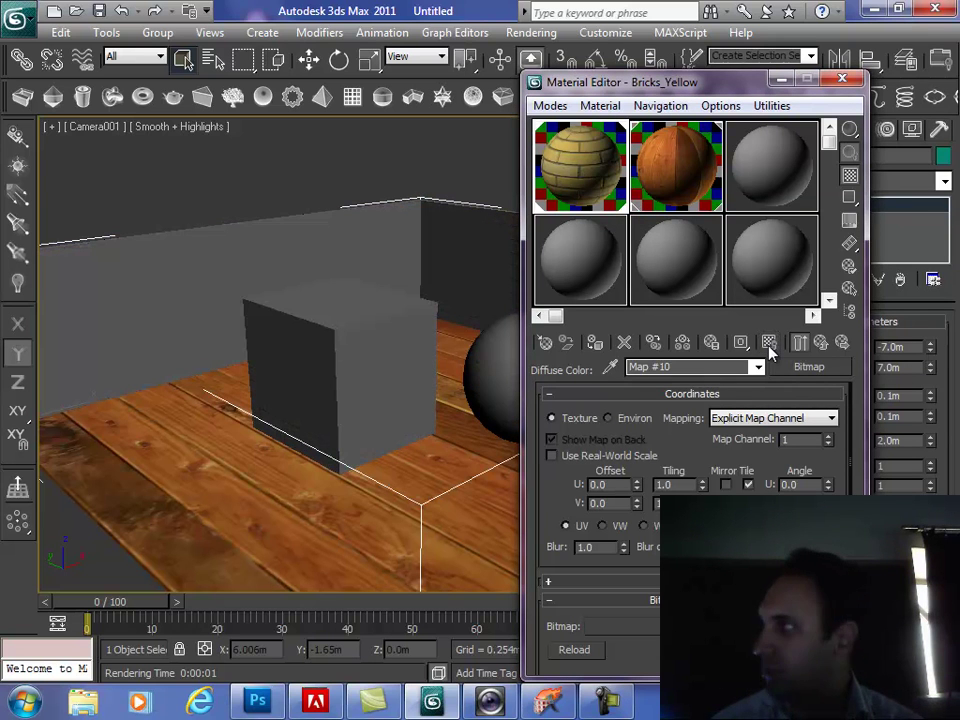
pyautogui.click(769, 343)
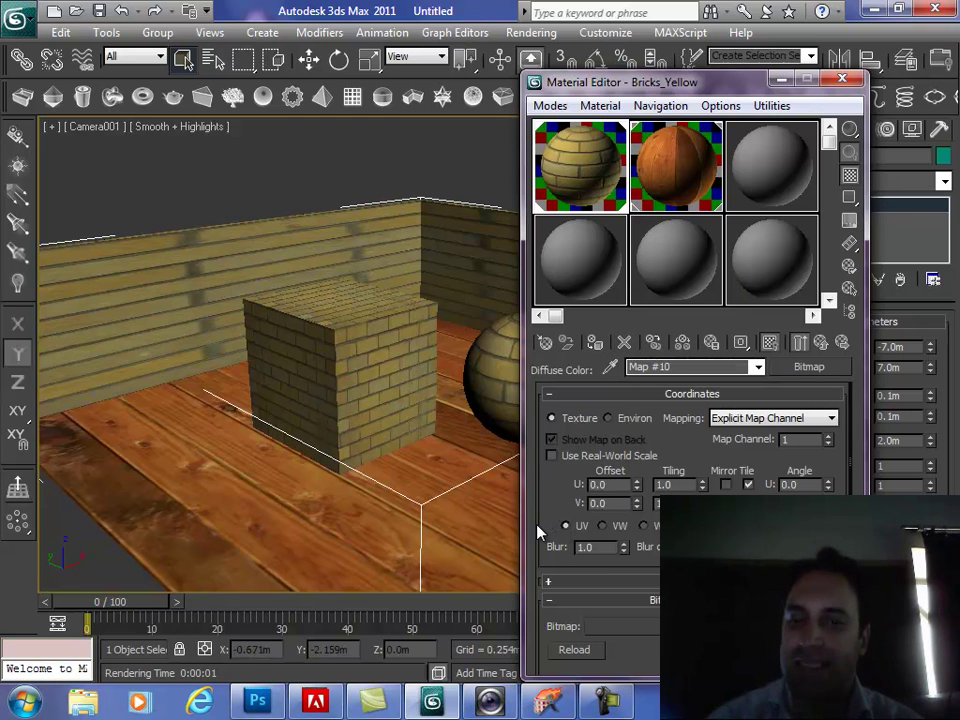
# View the full Yellobrk.JPG brick image in its cropping and placement window, and close it.
pyautogui.moveTo(549, 504); pyautogui.dragTo(551, 333)
pyautogui.click(785, 500)
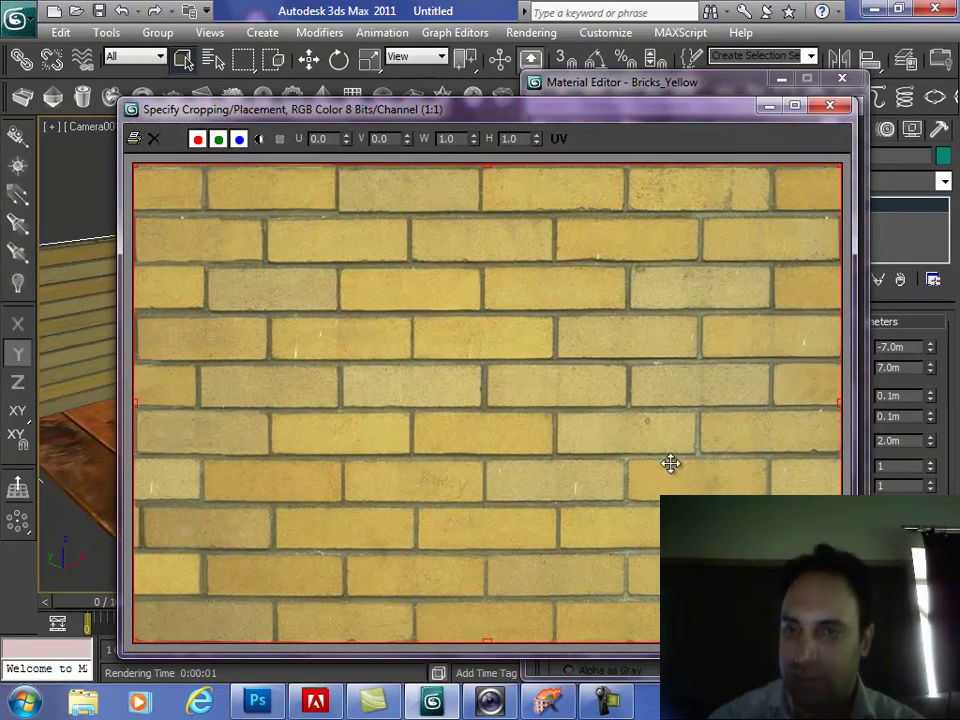
pyautogui.click(829, 106)
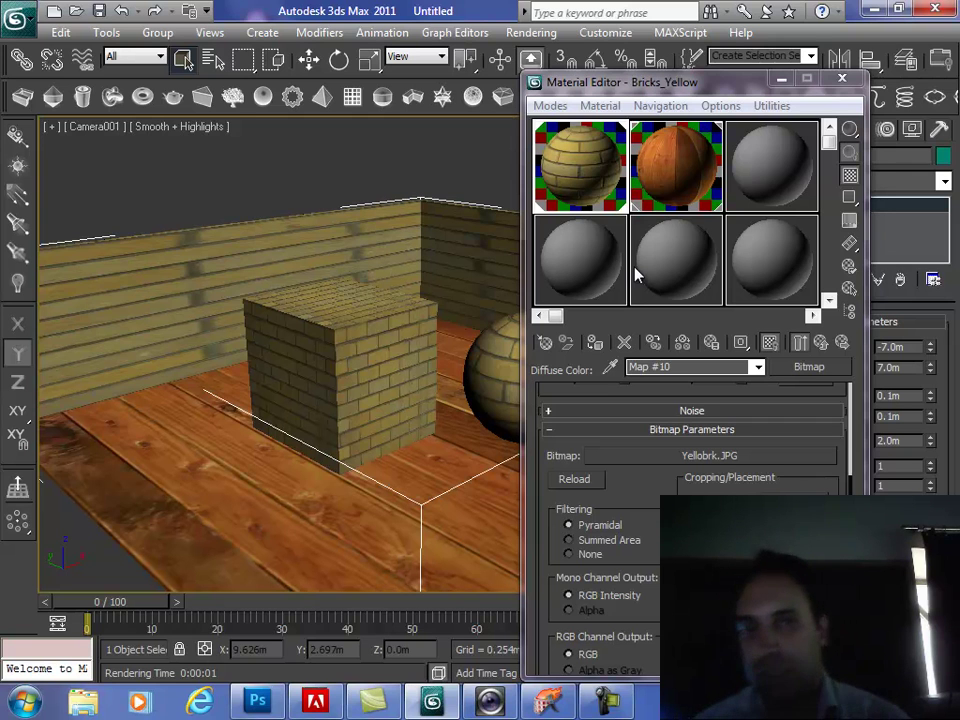
# Close the Material Editor with the brick material active and clear the object selection in the camera view.
pyautogui.click(655, 183)
pyautogui.click(590, 184)
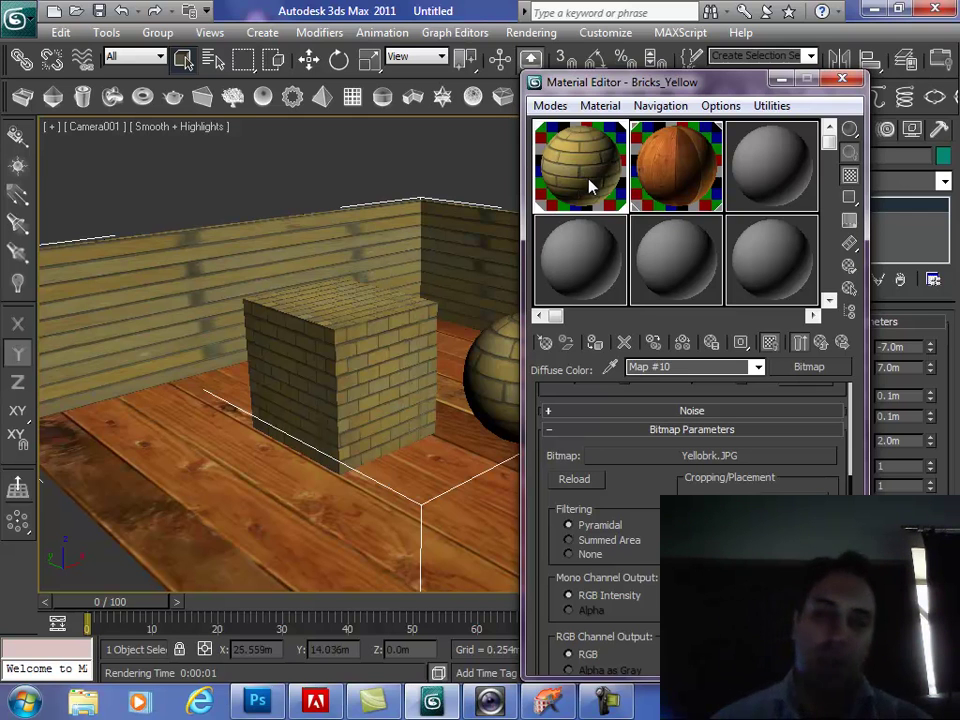
pyautogui.click(842, 80)
pyautogui.click(415, 154)
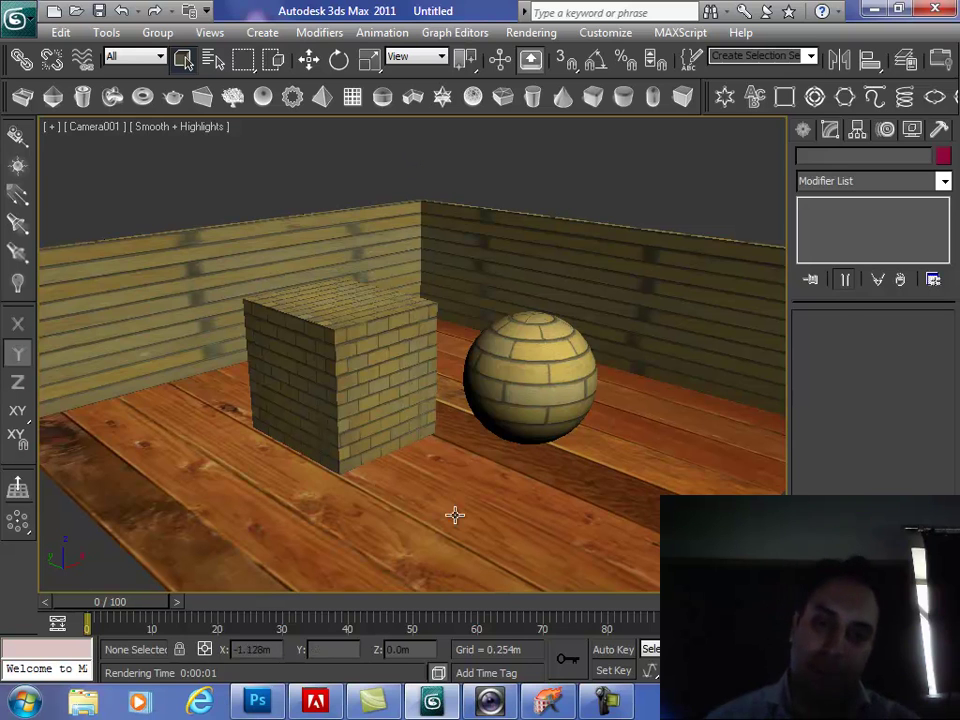
# Add a UVW Map modifier to the wooden floor plane.
pyautogui.click(527, 507)
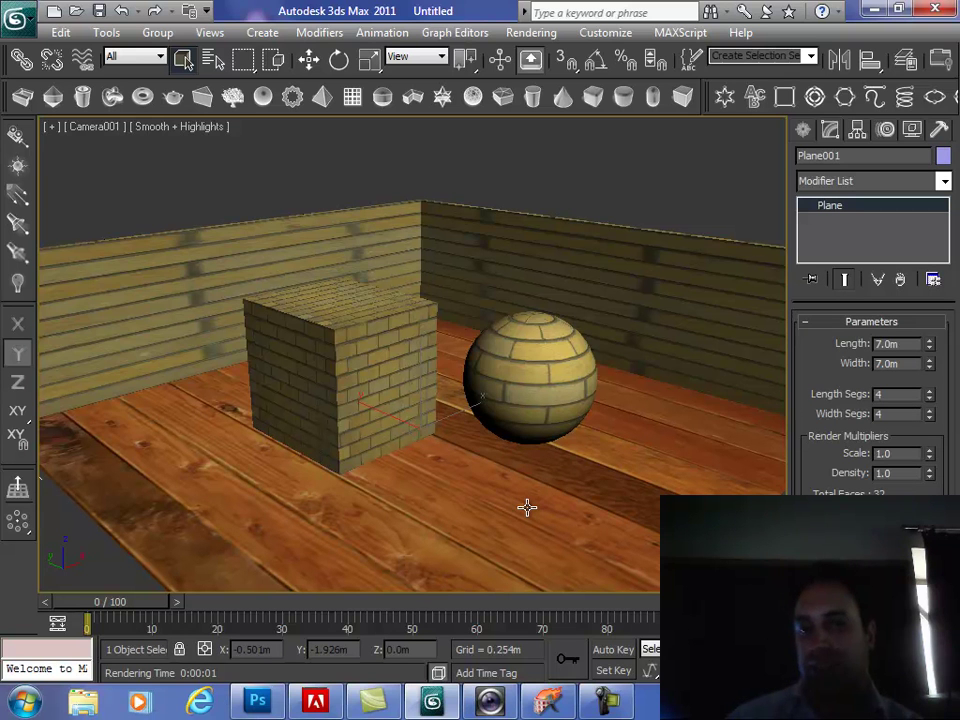
pyautogui.click(862, 650)
pyautogui.moveTo(504, 420); pyautogui.dragTo(531, 491)
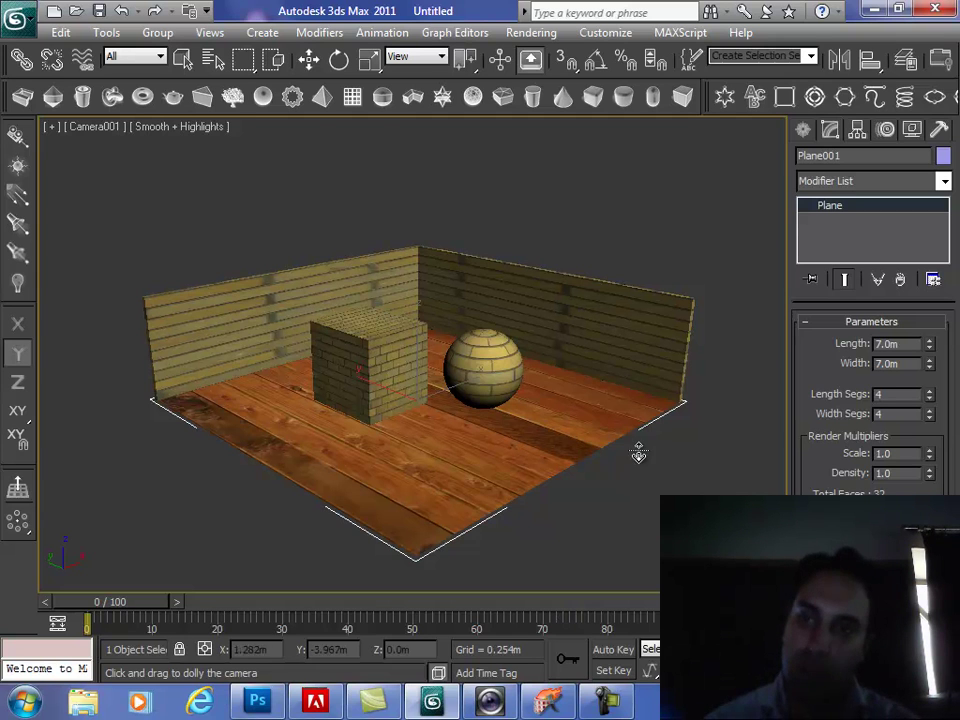
pyautogui.click(822, 188)
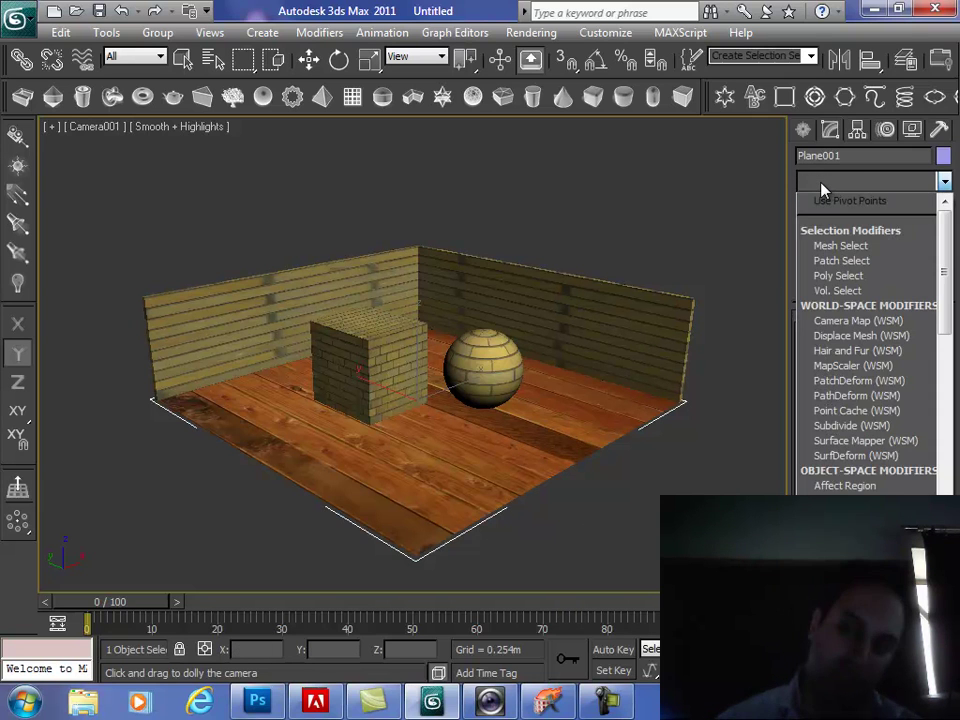
pyautogui.write('uvw')
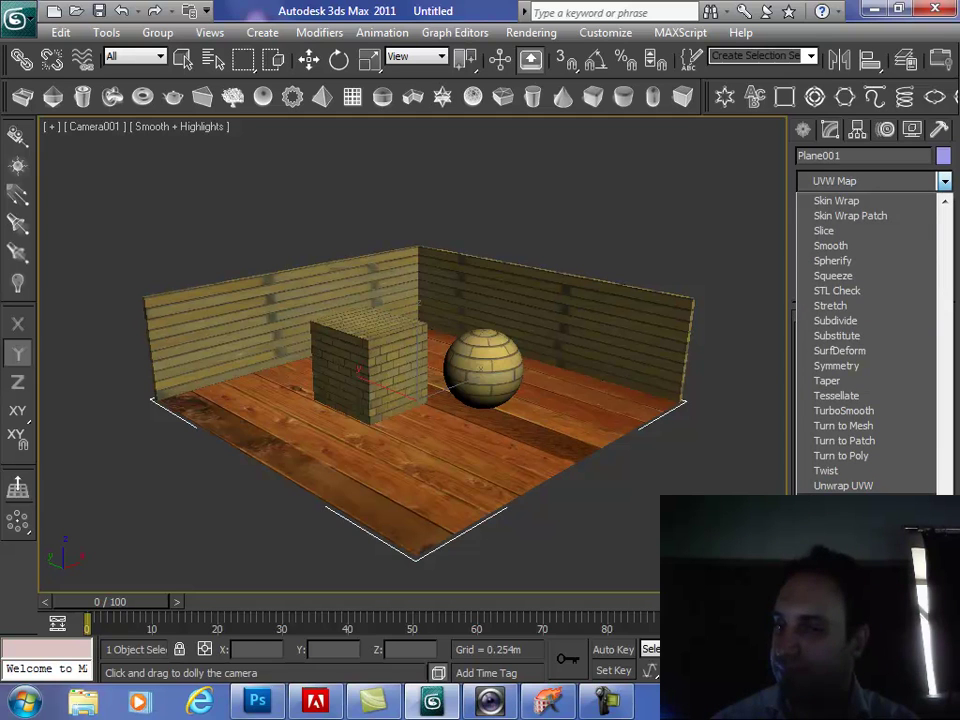
pyautogui.press('Return')
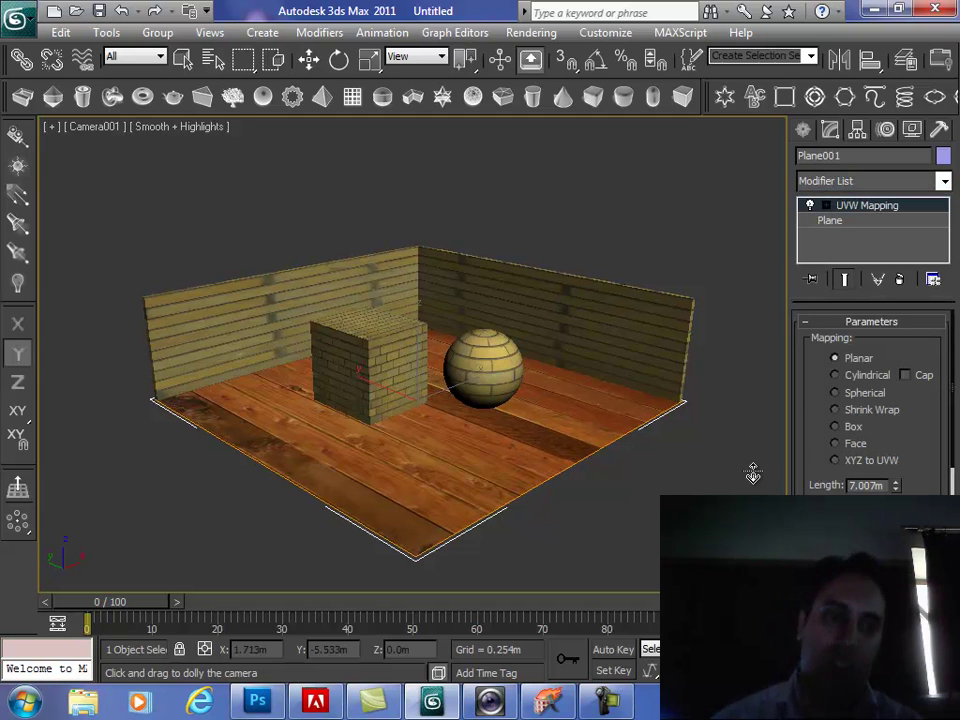
# Display the scene in wireframe from a higher angle and activate the Gizmo sub-object of the floor's UVW Mapping.
pyautogui.press('F3')
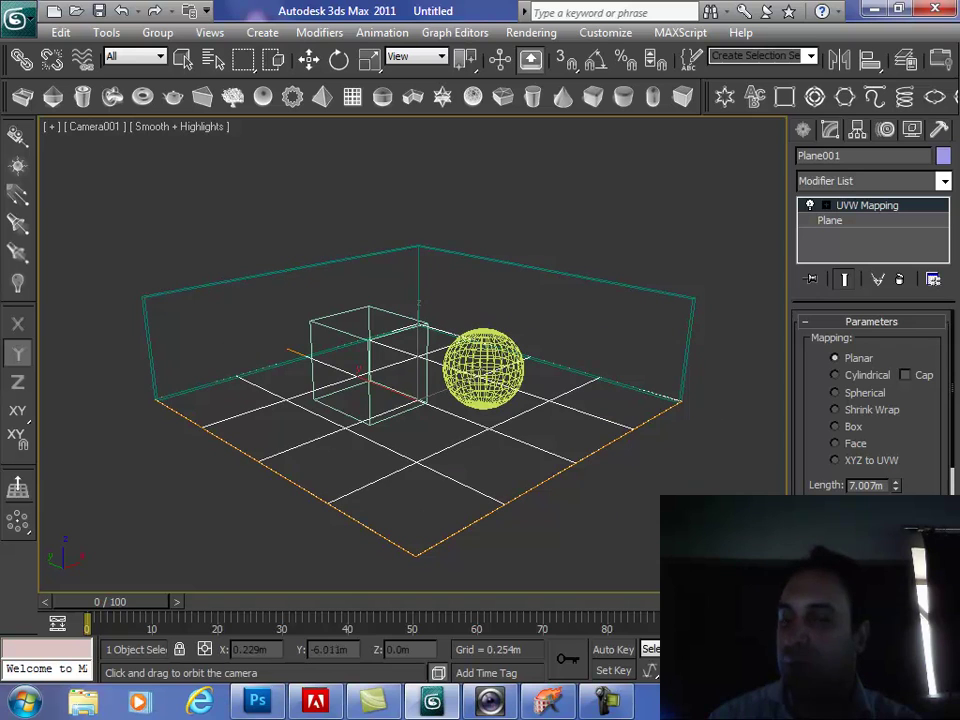
pyautogui.moveTo(532, 340); pyautogui.dragTo(124, 336)
pyautogui.moveTo(408, 359); pyautogui.dragTo(464, 357)
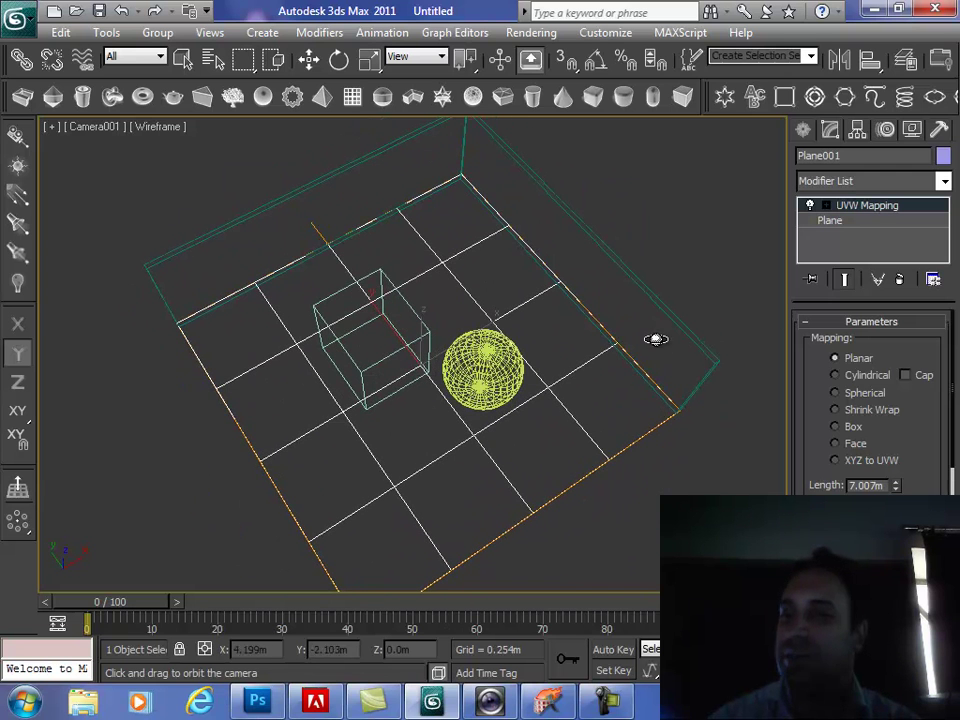
pyautogui.click(826, 206)
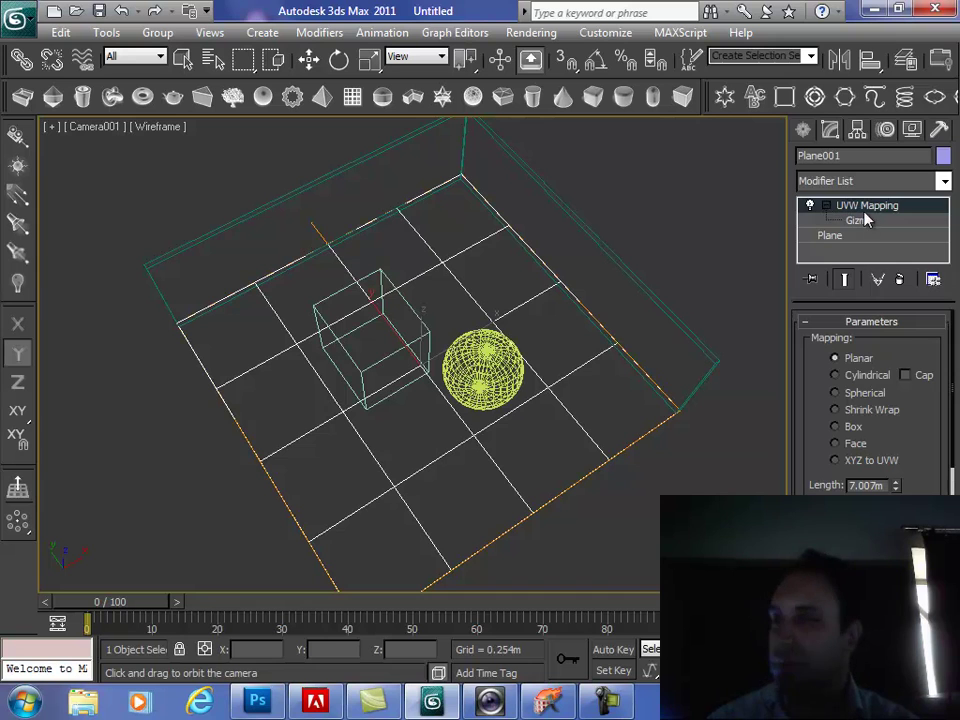
pyautogui.click(859, 221)
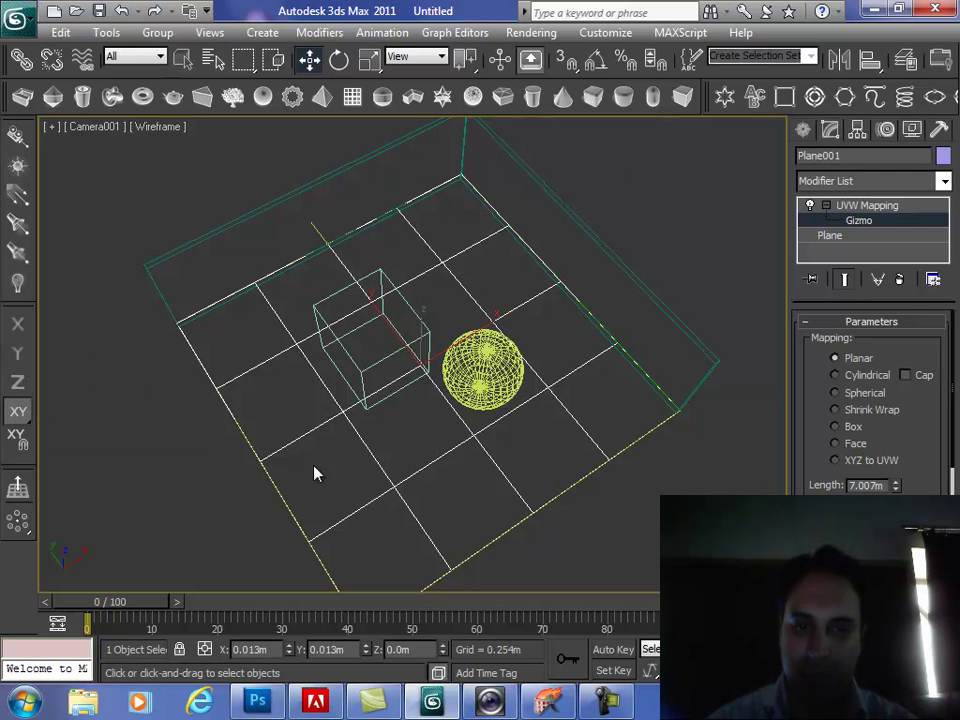
# Try moving the floor's mapping gizmo to about X 1.142 m, Y -1.399 m, and undo the move.
pyautogui.moveTo(276, 496); pyautogui.dragTo(368, 530)
pyautogui.scroll(-5, 822, 390)
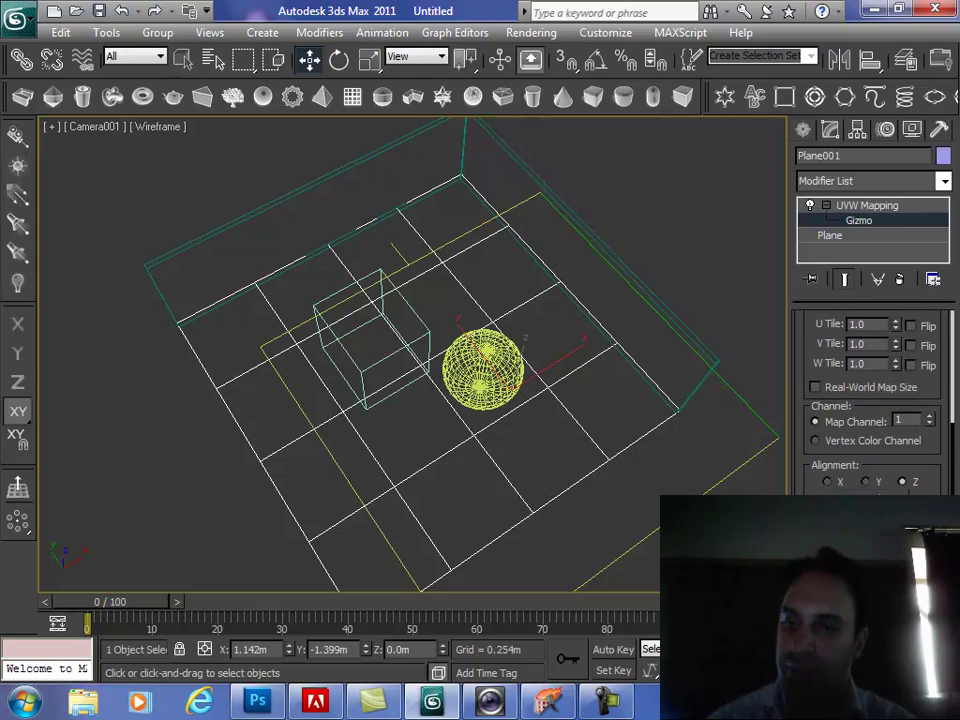
pyautogui.hotkey('ctrl', 'z')
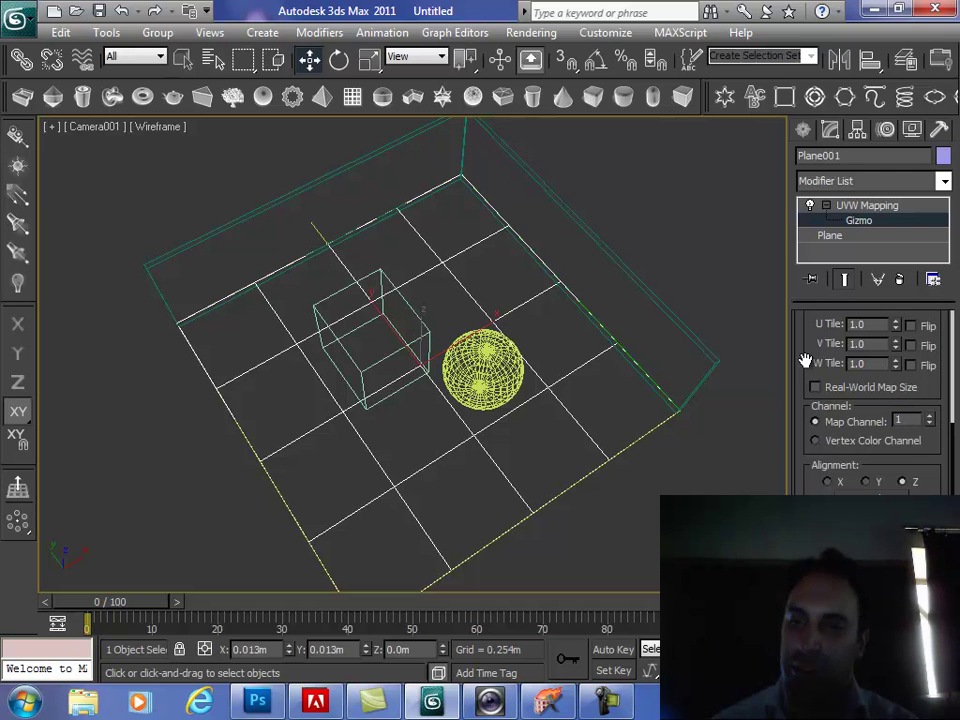
# Return the camera view to shaded display and bring the floor's UVW mapping types into view.
pyautogui.moveTo(803, 337); pyautogui.dragTo(809, 487)
pyautogui.press('F3')
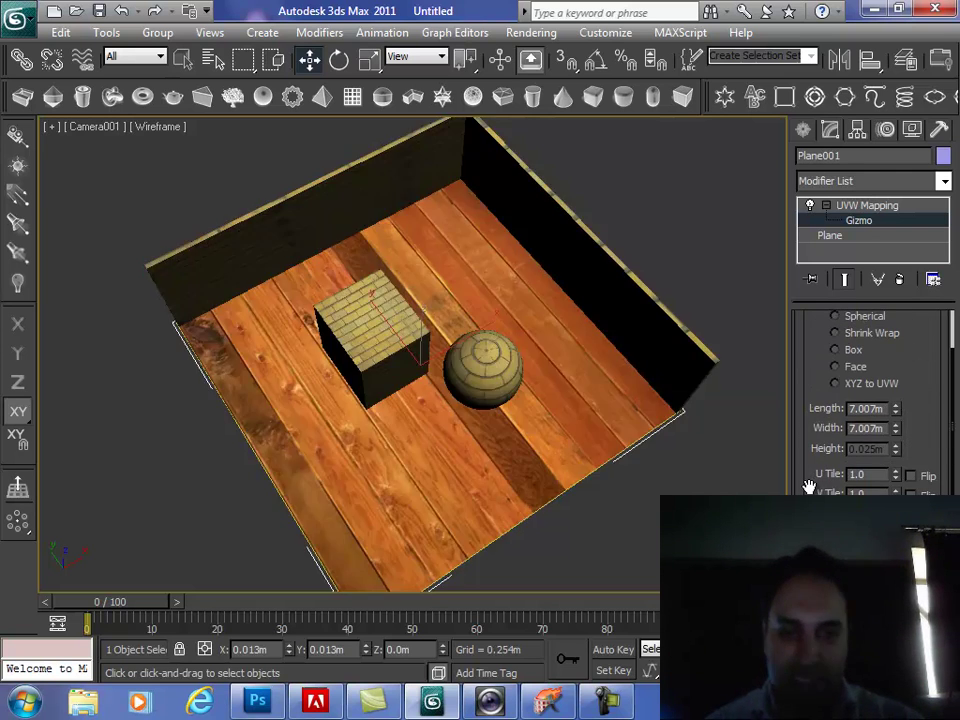
pyautogui.moveTo(816, 375); pyautogui.dragTo(810, 452)
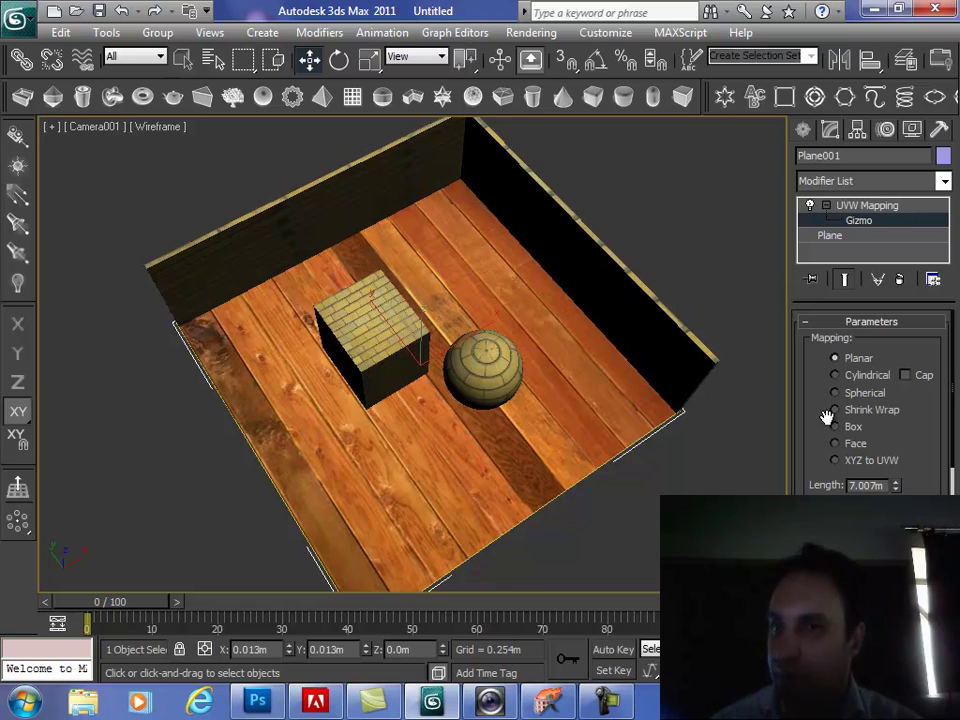
# Try the Cylindrical, Spherical, Box and Planar mapping types on the floor, comparing the gizmo shapes and the wood texture.
pyautogui.click(836, 375)
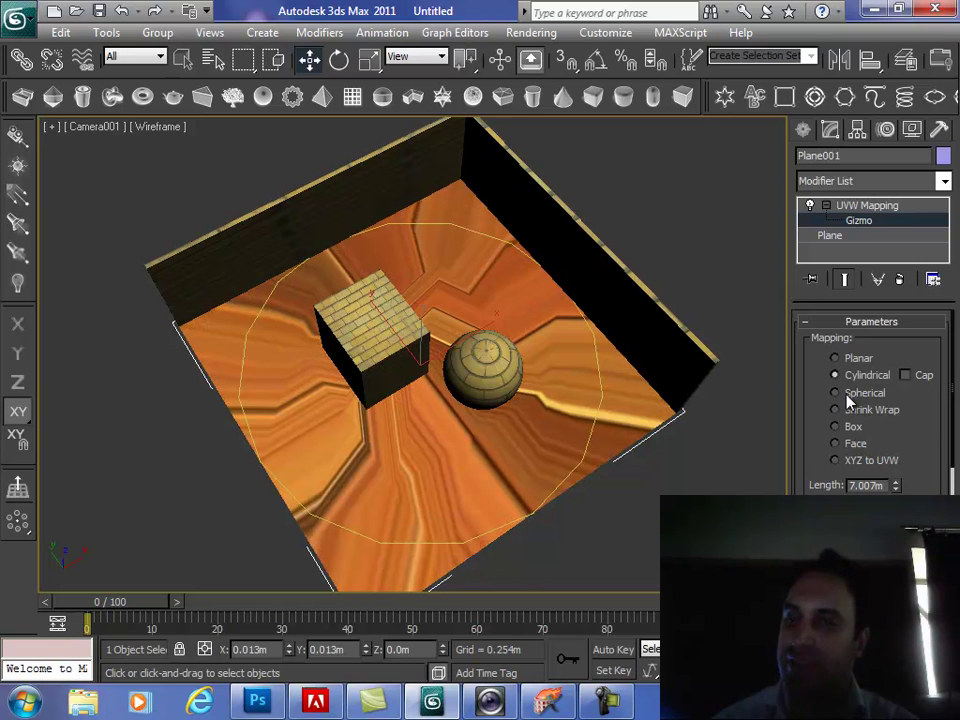
pyautogui.click(846, 394)
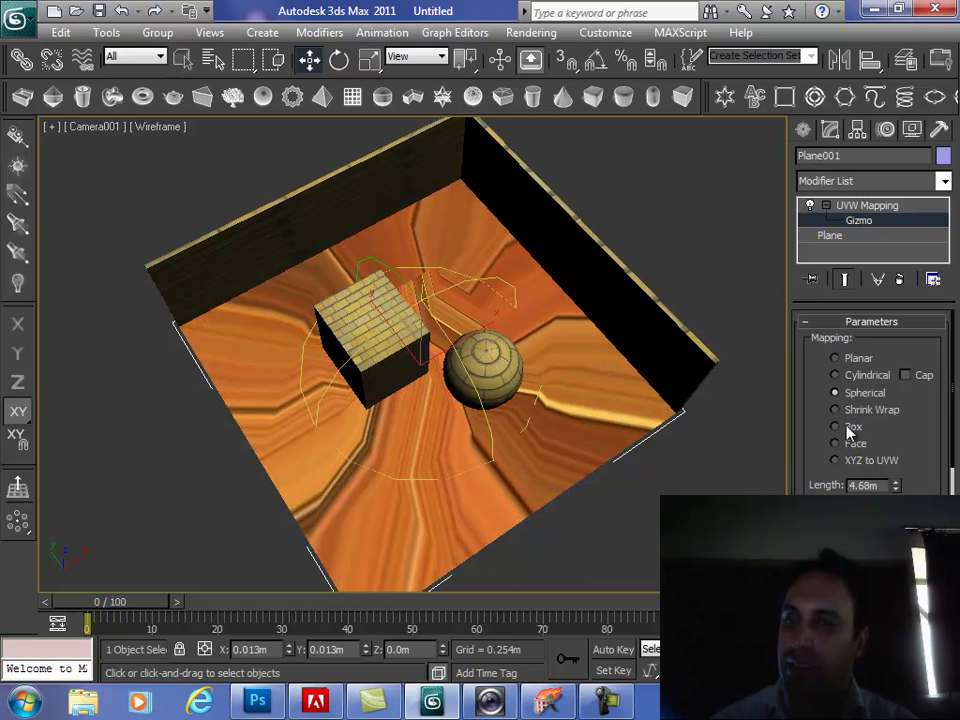
pyautogui.click(847, 428)
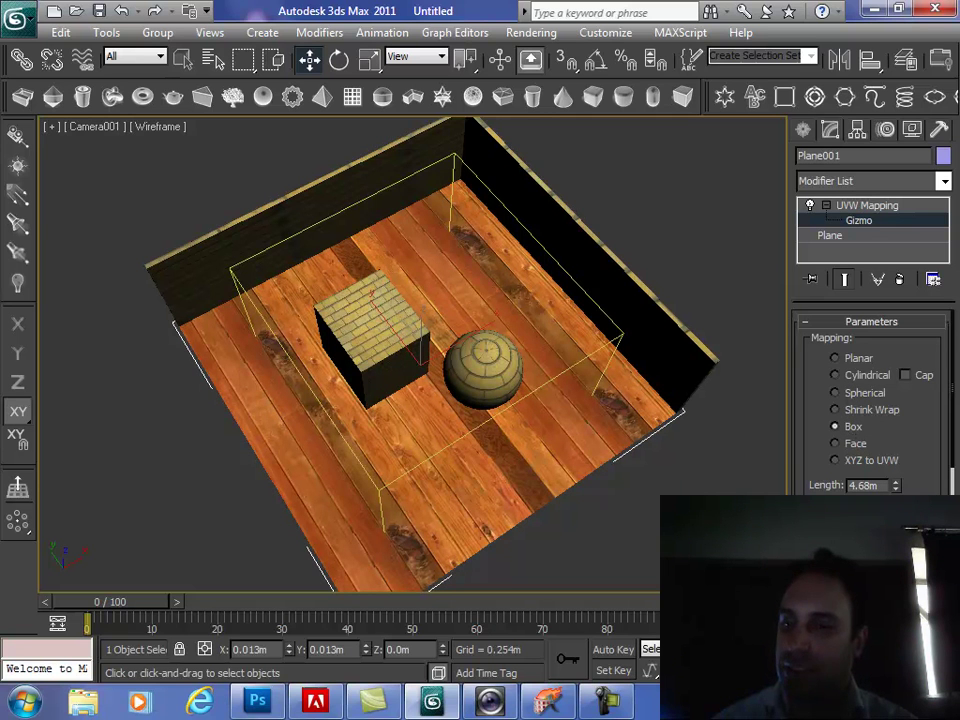
pyautogui.click(921, 673)
pyautogui.moveTo(497, 429); pyautogui.dragTo(512, 330)
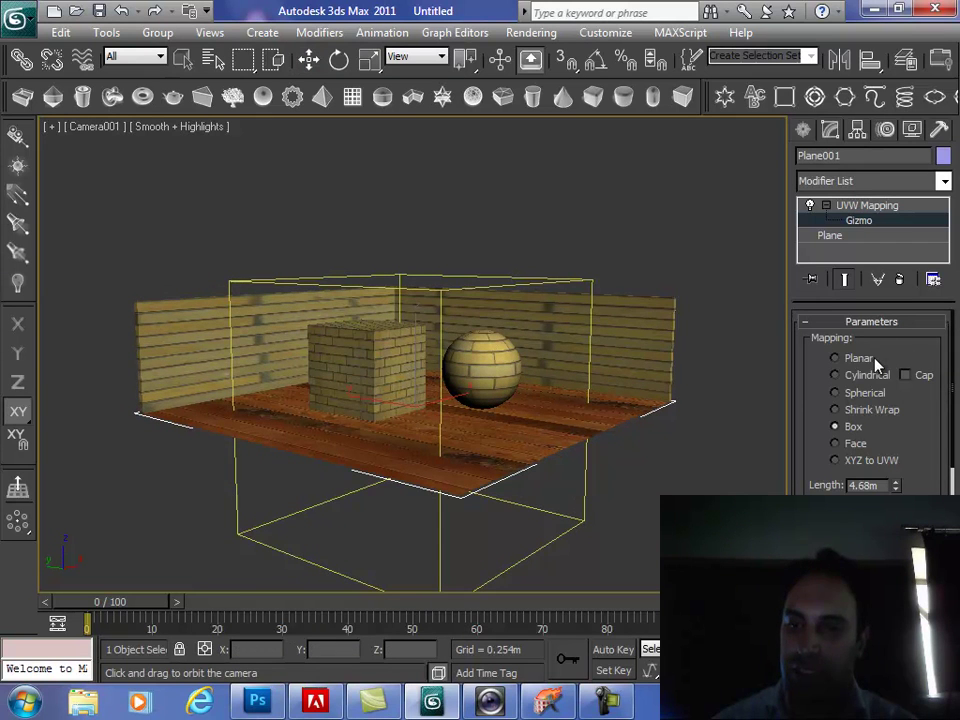
pyautogui.click(868, 361)
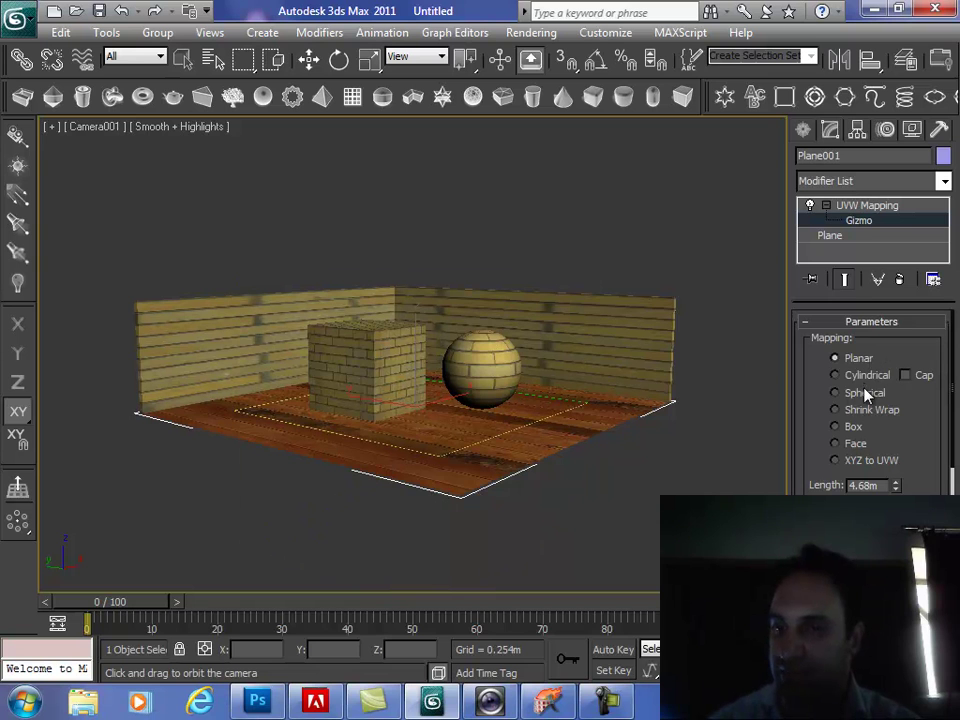
pyautogui.click(864, 380)
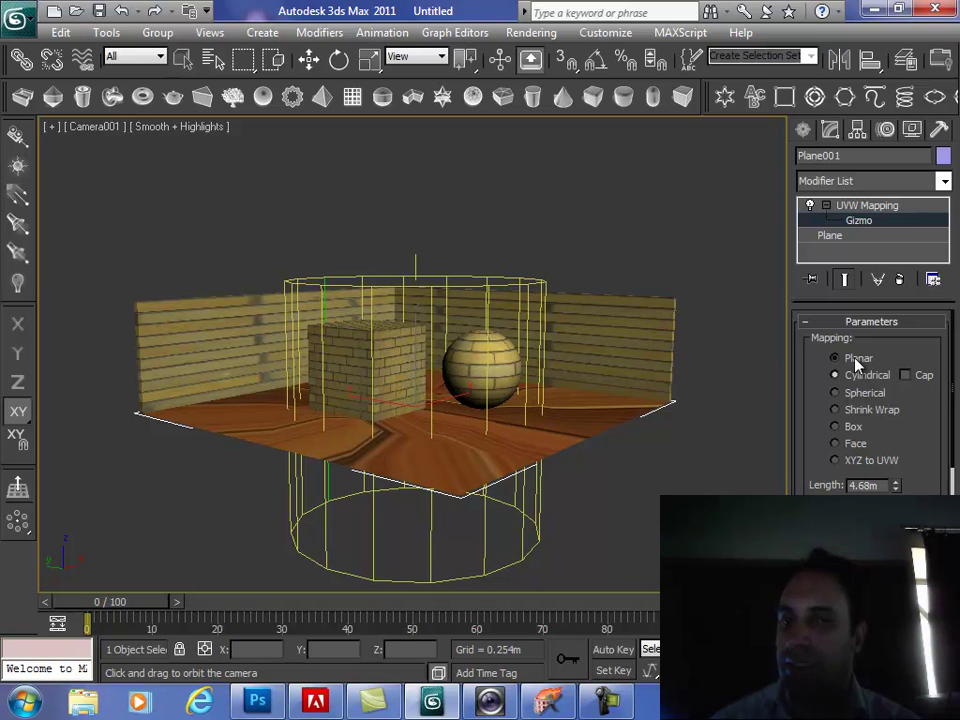
# Set the floor's mapping to Planar and fit the mapping gizmo to the plane's size.
pyautogui.click(857, 360)
pyautogui.moveTo(525, 386); pyautogui.dragTo(490, 470)
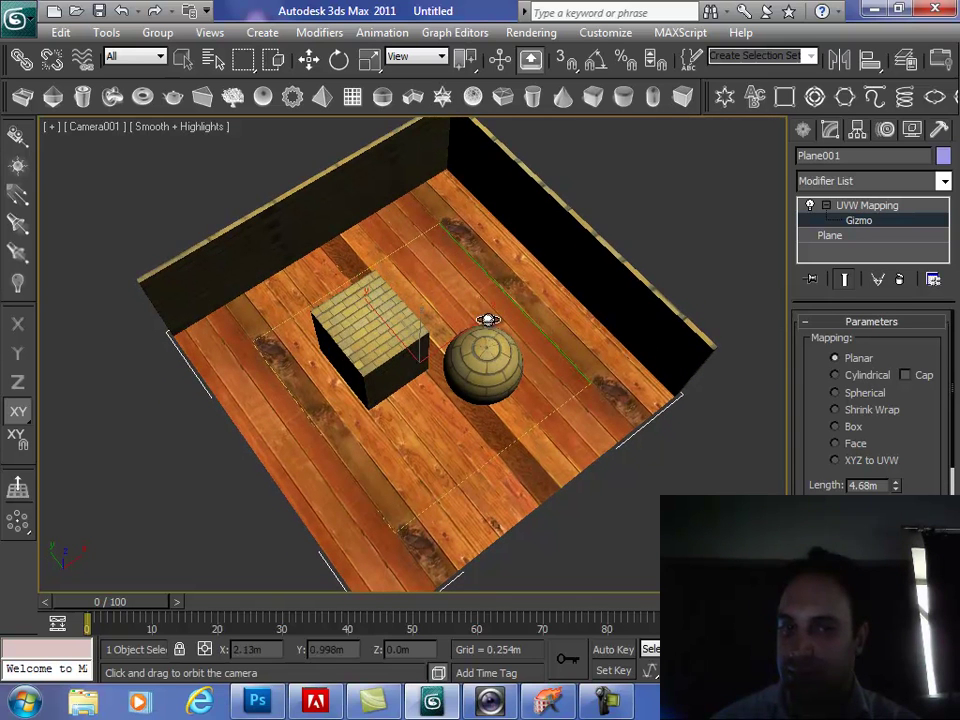
pyautogui.scroll(-1, 868, 510)
pyautogui.scroll(-10, 896, 435)
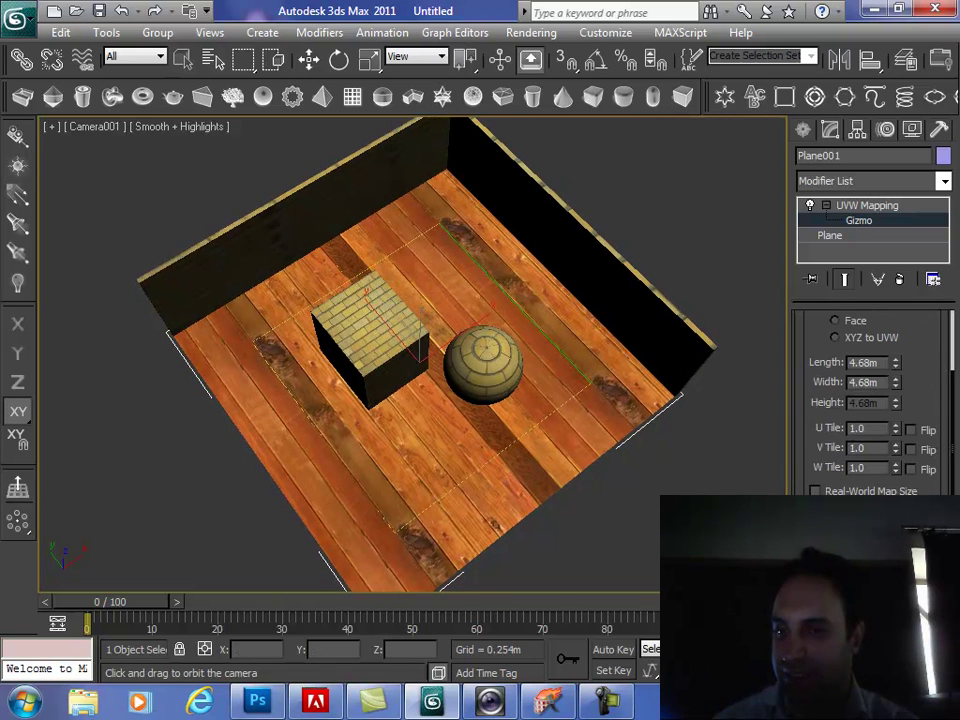
pyautogui.click(850, 448)
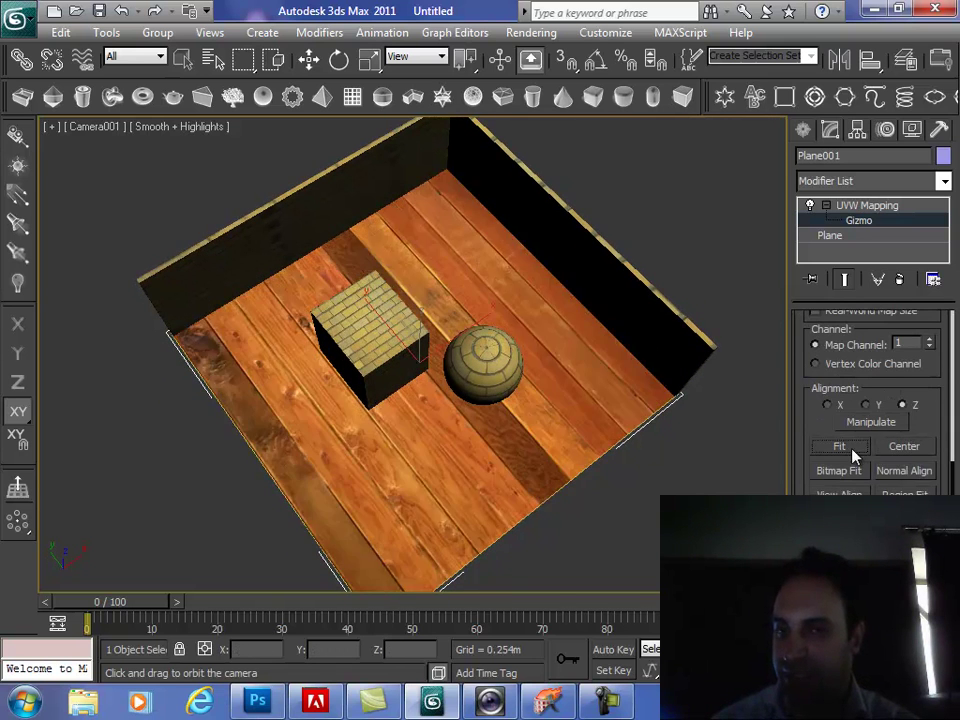
# Set the U Tile of the floor's UVW mapping to 5.
pyautogui.scroll(8, 795, 350)
pyautogui.scroll(5, 806, 334)
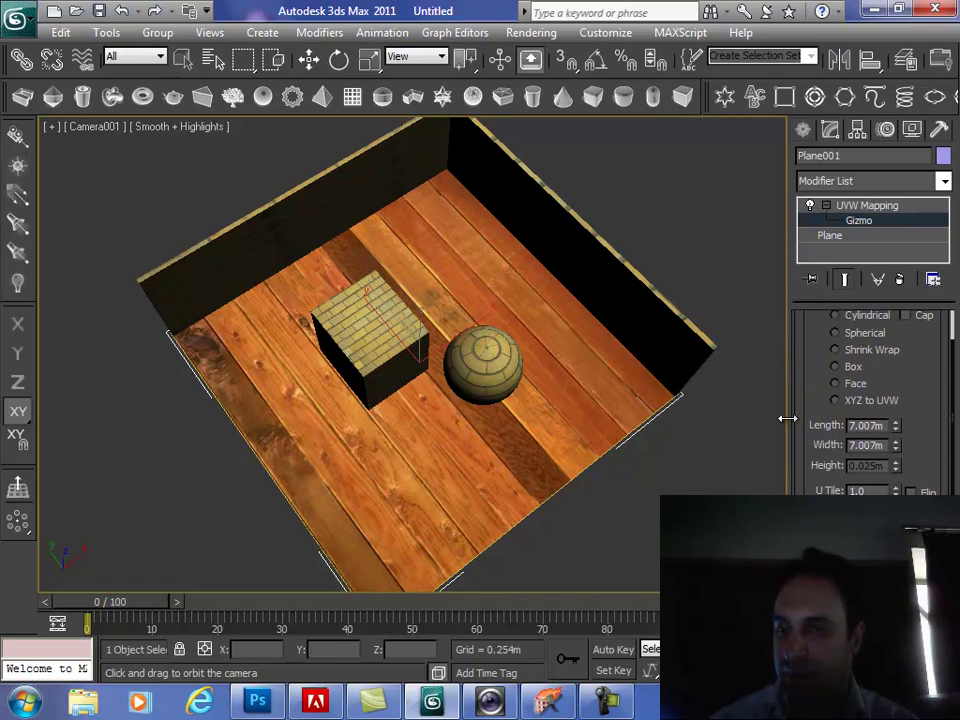
pyautogui.moveTo(816, 444); pyautogui.dragTo(808, 381)
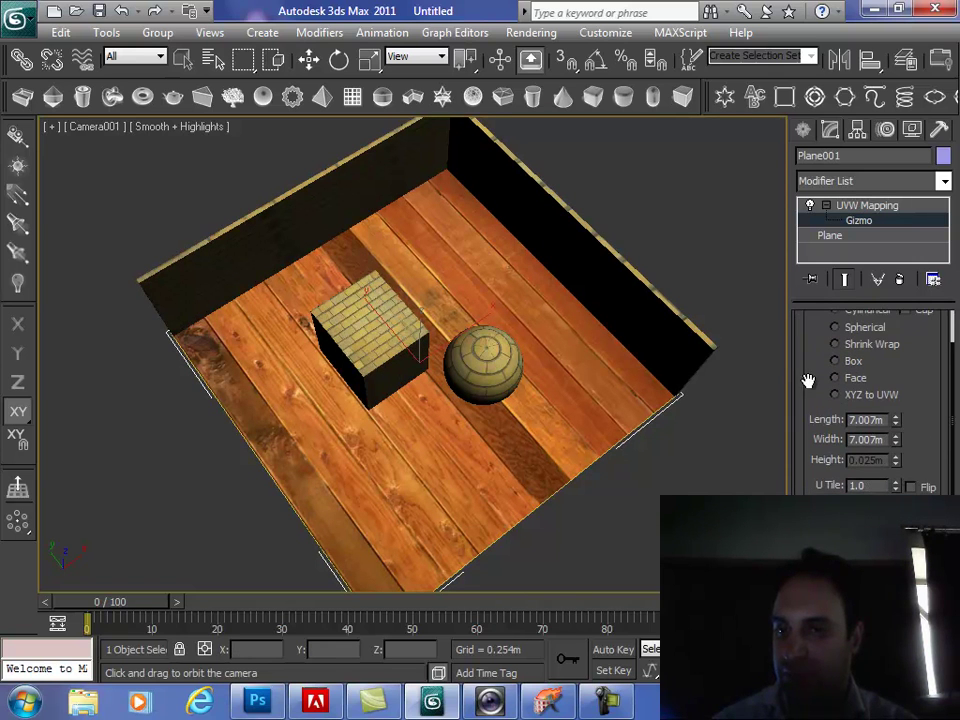
pyautogui.doubleClick(880, 485)
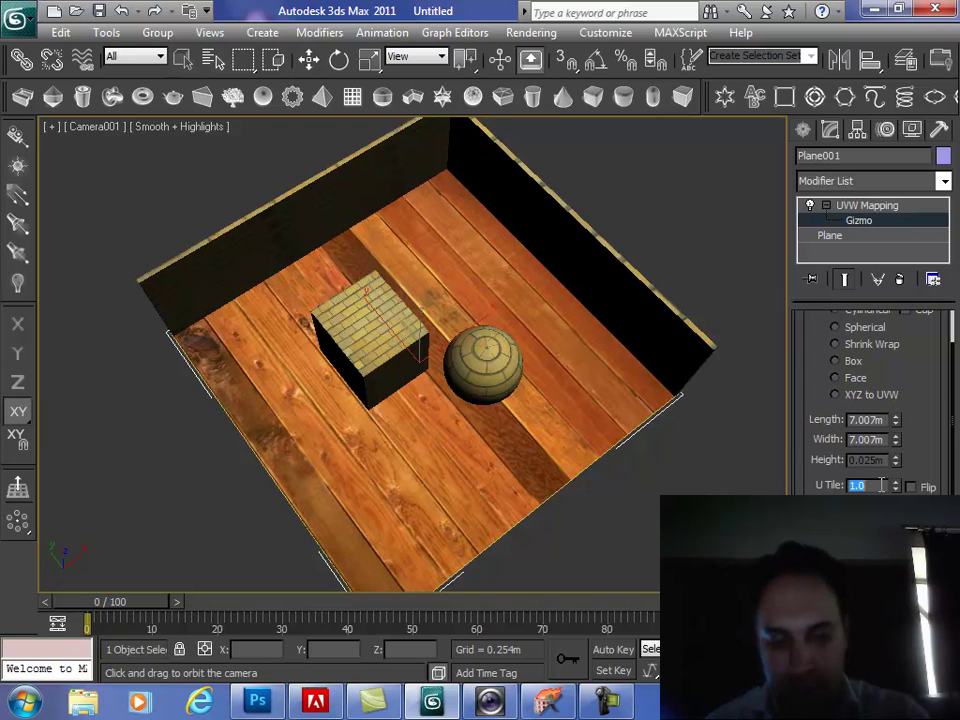
pyautogui.write('5')
pyautogui.press('Return')
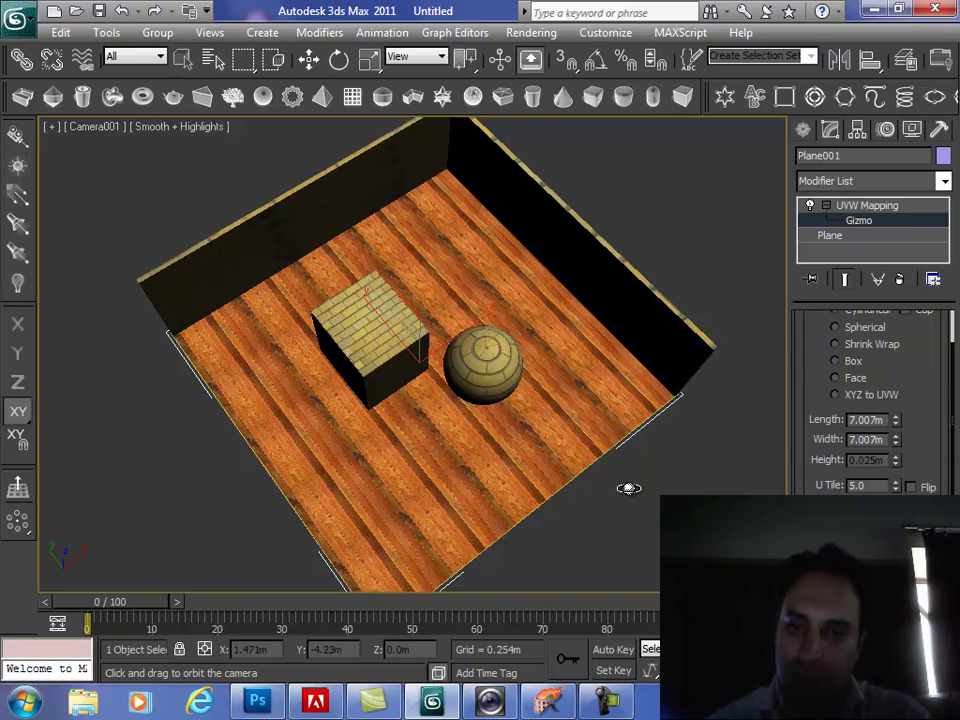
# Set the V Tile of the floor's UVW mapping to 3.
pyautogui.moveTo(521, 469); pyautogui.dragTo(557, 399)
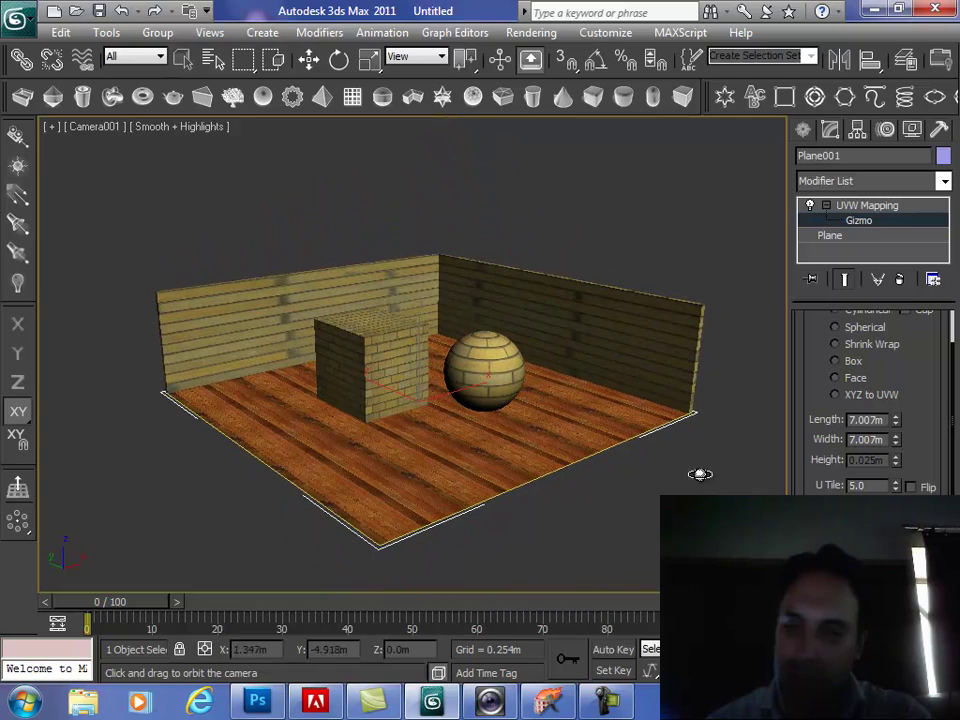
pyautogui.click(863, 650)
pyautogui.moveTo(489, 490)
pyautogui.mouseDown()
pyautogui.moveTo(487, 453)
pyautogui.moveTo(497, 467)
pyautogui.mouseUp()
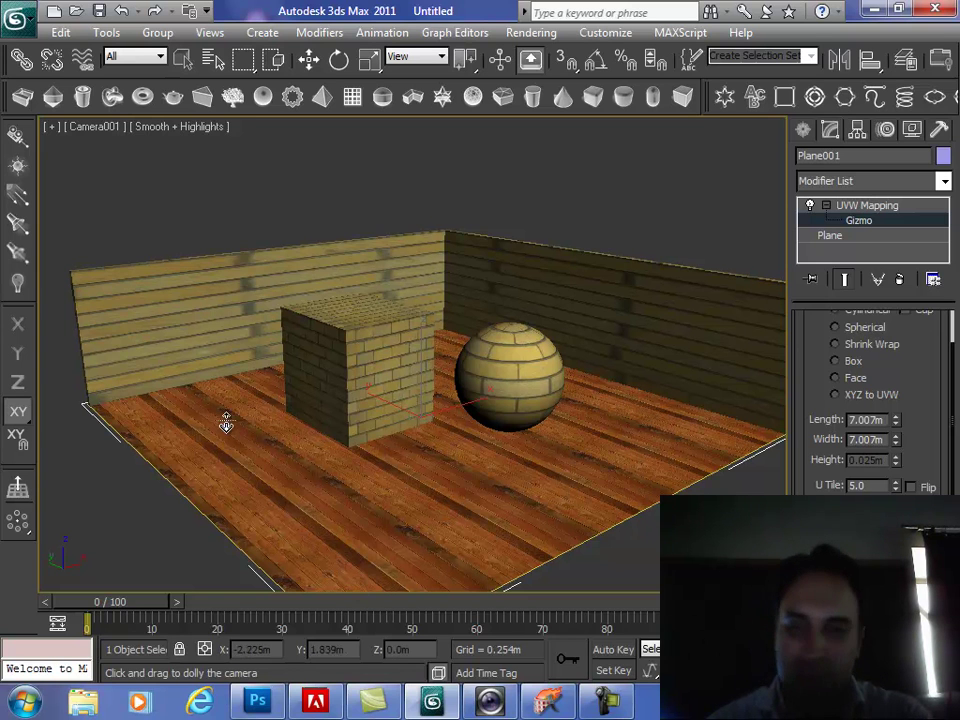
pyautogui.write('3')
pyautogui.press('Return')
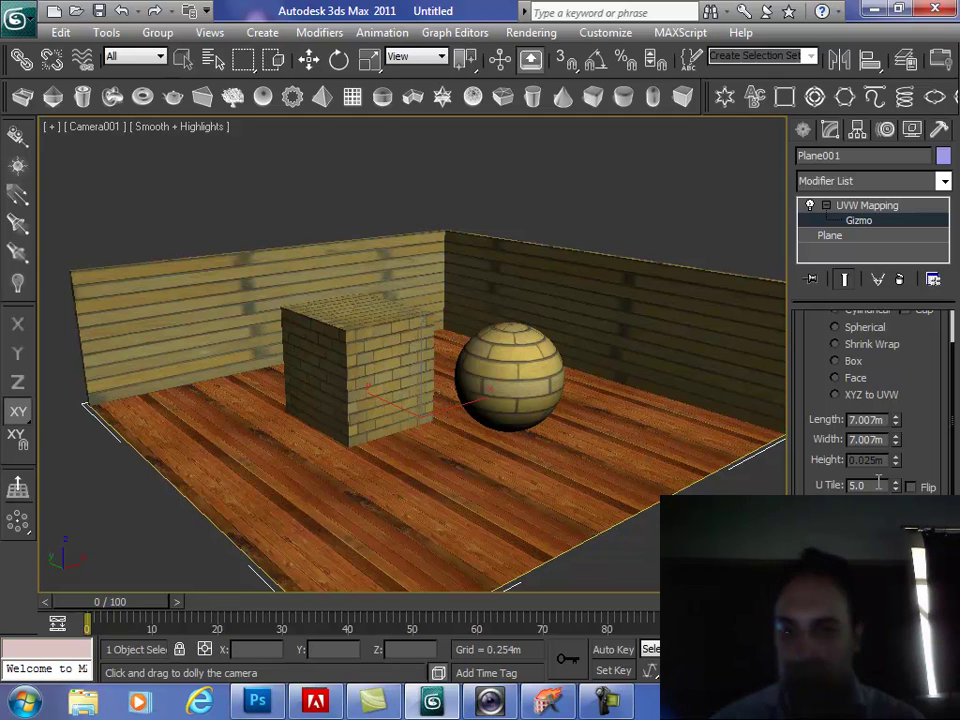
# Try a U Tile of about 3 on the floor's UVW mapping, and set it back to 5.
pyautogui.moveTo(897, 488); pyautogui.dragTo(809, 490)
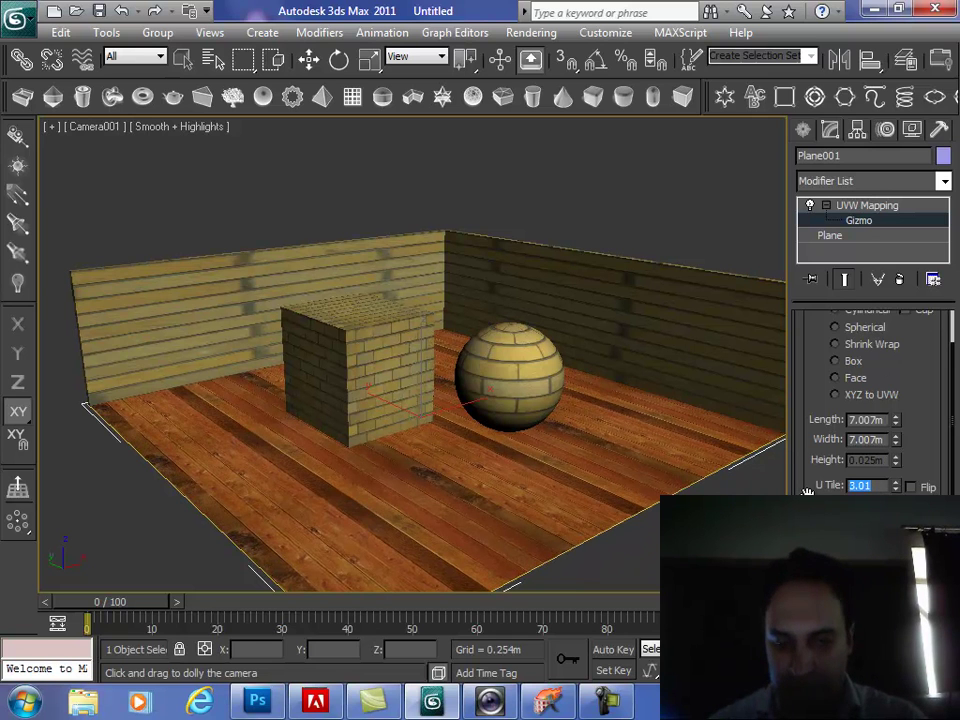
pyautogui.write('5')
pyautogui.press('Return')
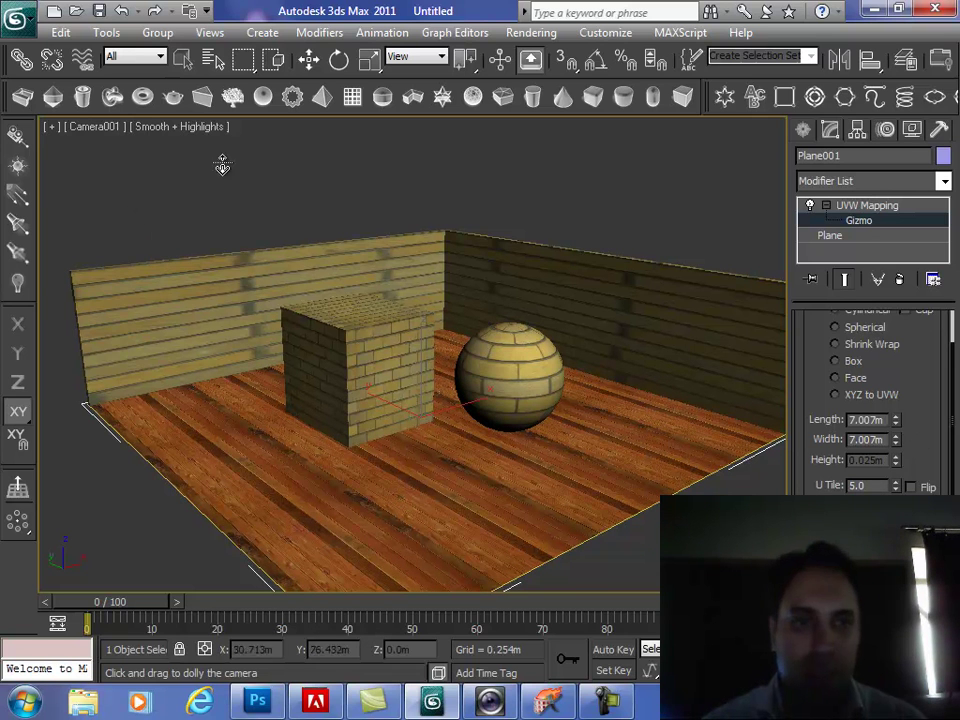
# Add a UVW Map modifier to the L-shaped brick wall and set its mapping type to Box.
pyautogui.click(309, 59)
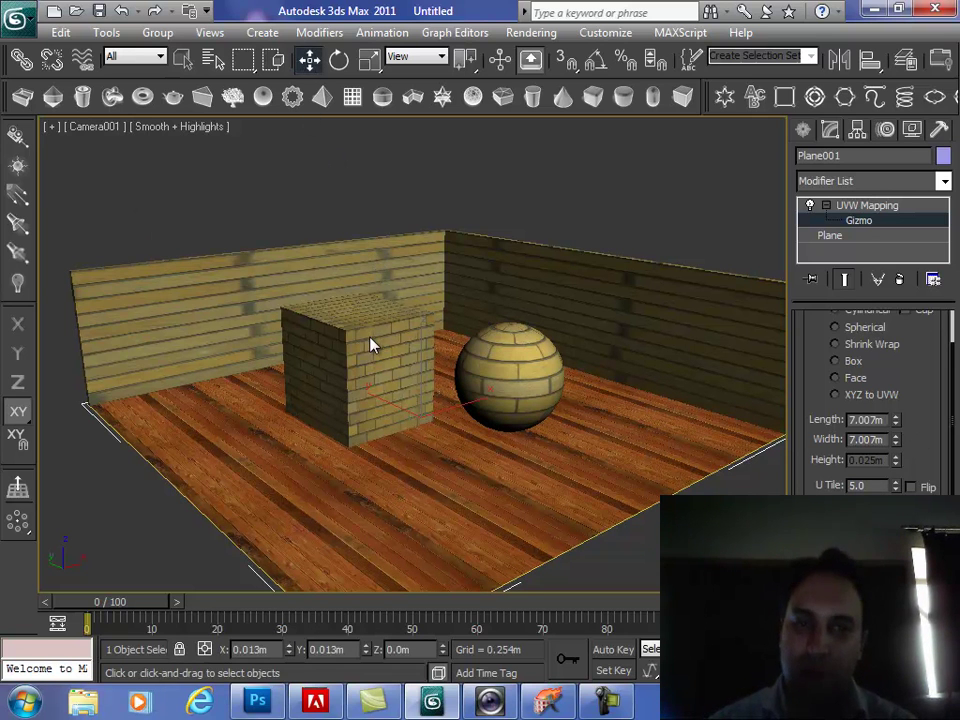
pyautogui.click(868, 205)
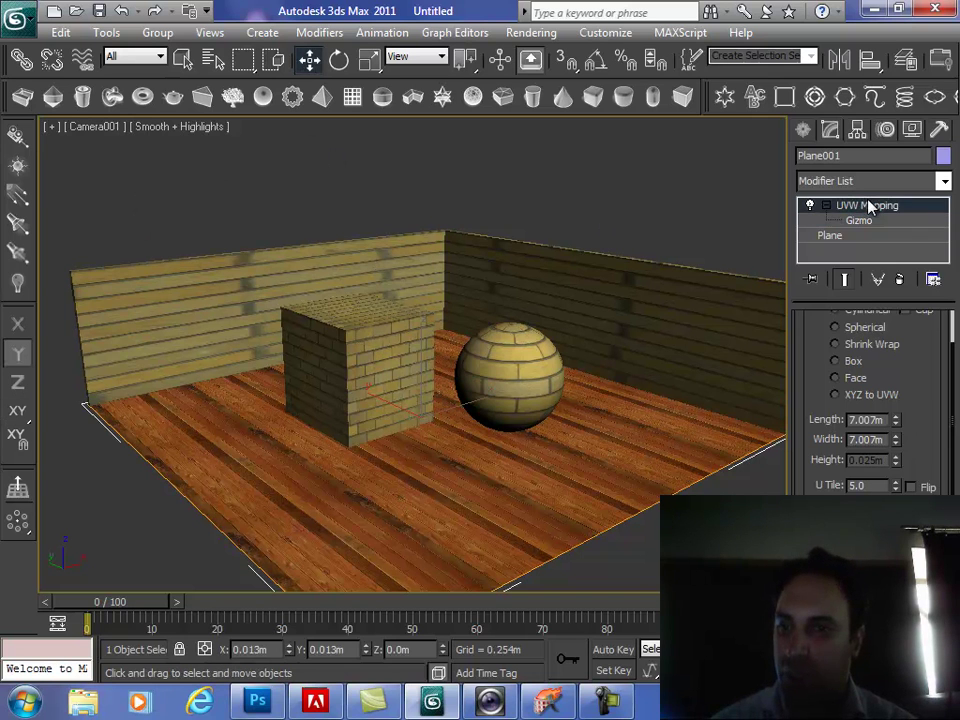
pyautogui.click(826, 206)
pyautogui.click(697, 232)
pyautogui.click(609, 298)
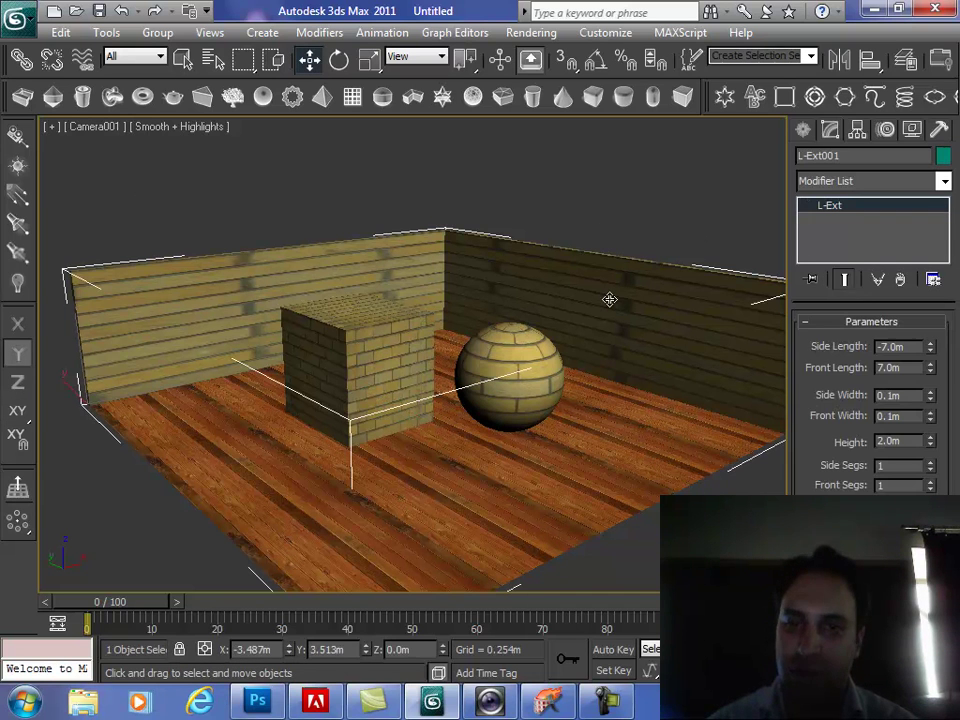
pyautogui.click(826, 184)
pyautogui.press('u')
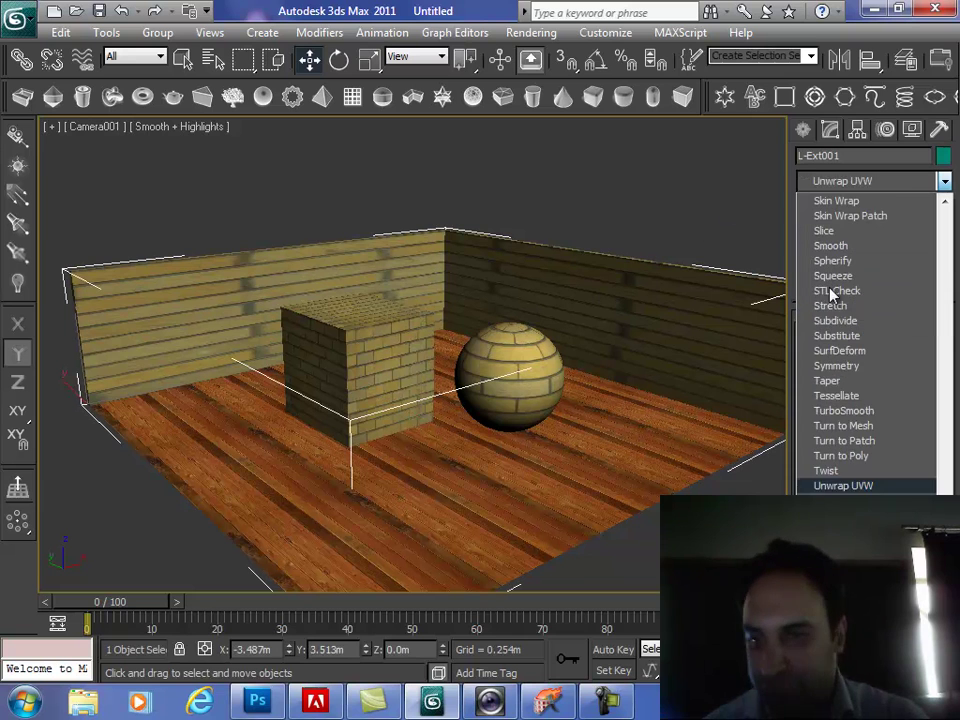
pyautogui.press('v')
pyautogui.click(842, 486)
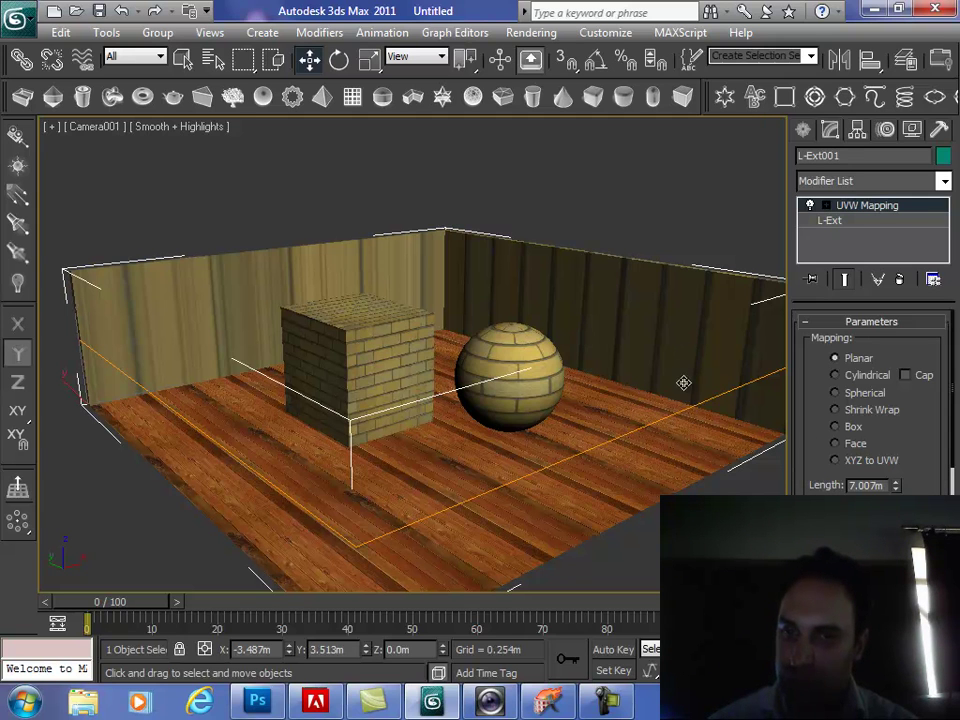
pyautogui.click(836, 426)
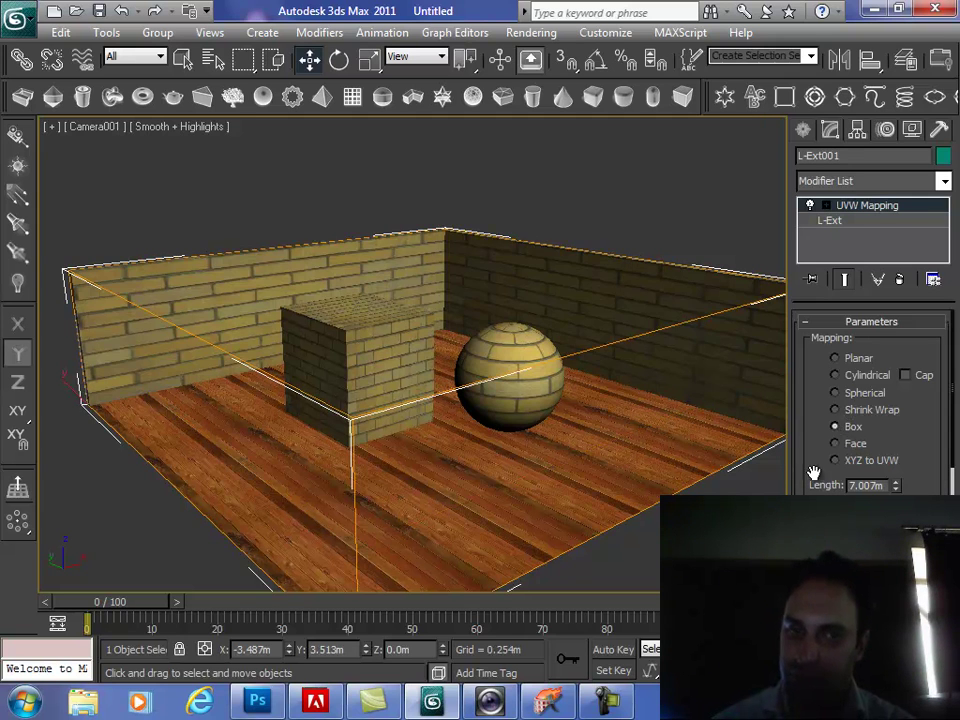
# Adjust the wall's brick tiling to a U Tile of 11.05 and a V Tile of 3, checking the bricks up close.
pyautogui.moveTo(807, 461); pyautogui.dragTo(817, 370)
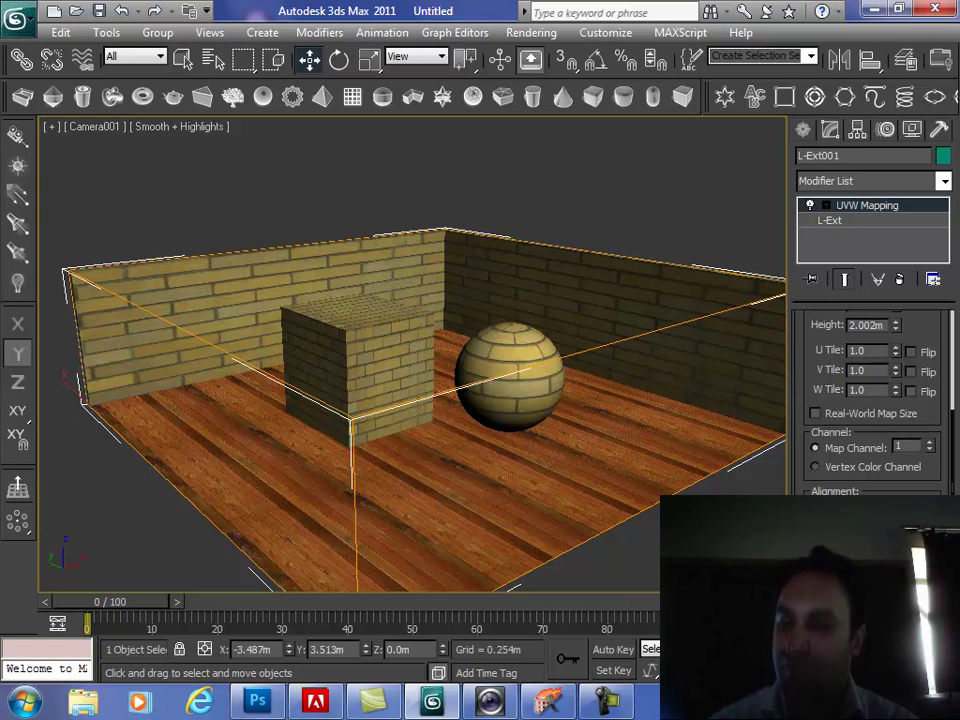
pyautogui.moveTo(826, 368); pyautogui.dragTo(826, 551)
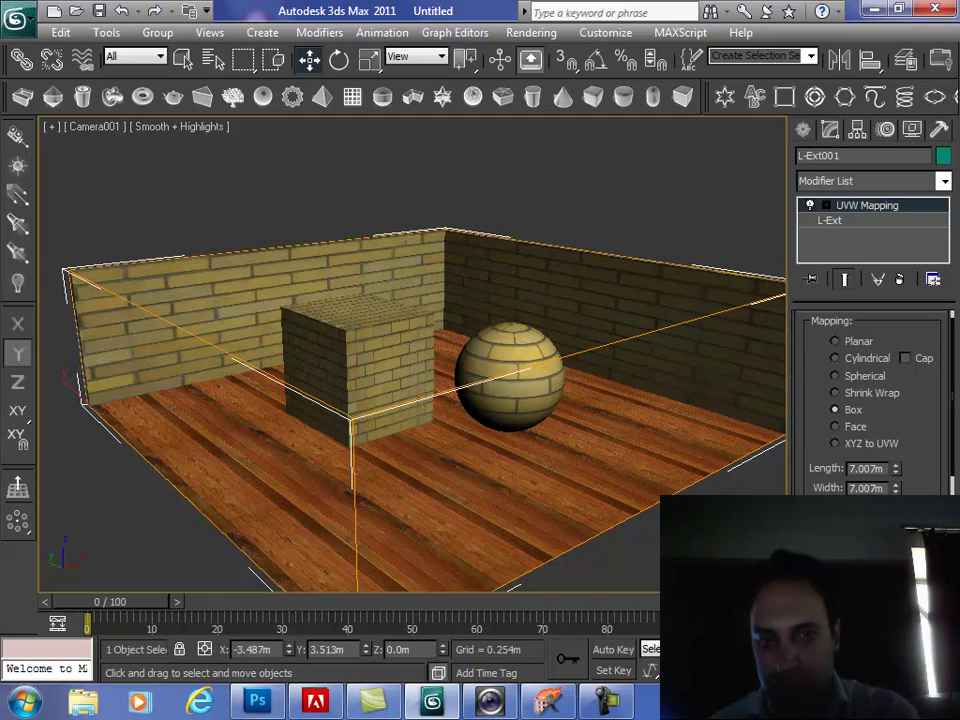
pyautogui.press('Return')
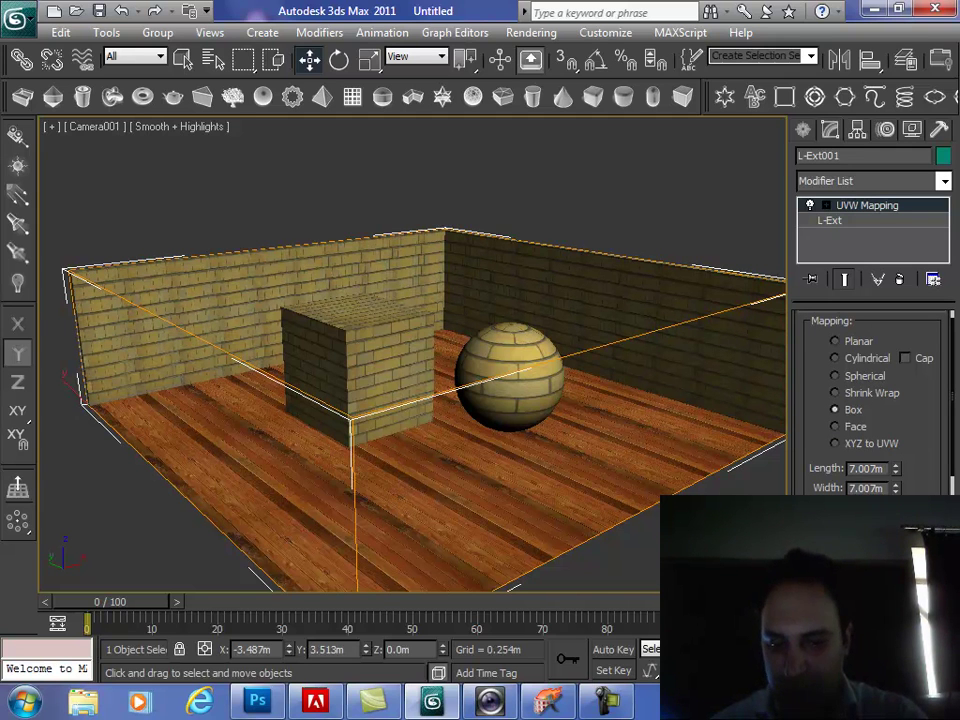
pyautogui.press('Return')
pyautogui.click(868, 650)
pyautogui.moveTo(672, 470); pyautogui.dragTo(671, 401)
pyautogui.moveTo(544, 212); pyautogui.dragTo(521, 516, button='middle')
pyautogui.moveTo(630, 478); pyautogui.dragTo(616, 445)
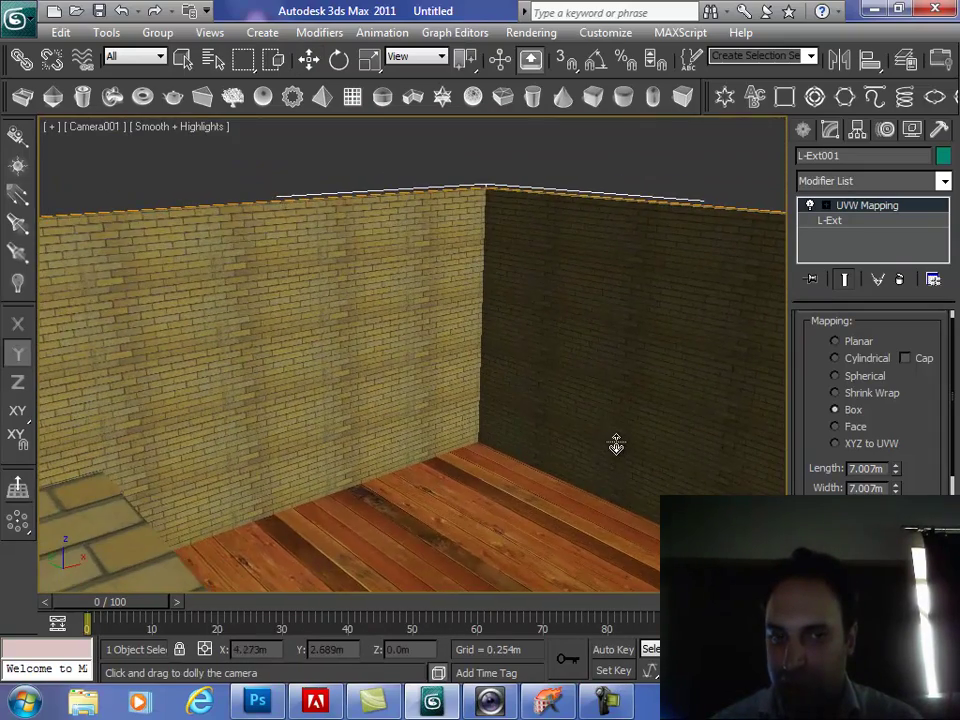
pyautogui.moveTo(620, 379); pyautogui.dragTo(587, 353)
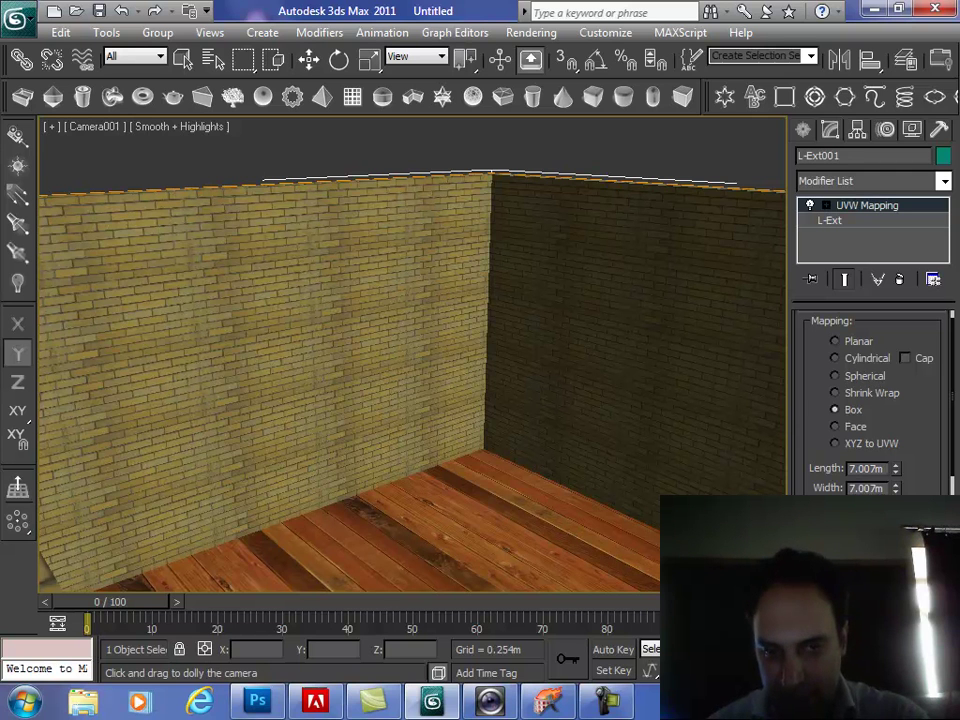
pyautogui.press('Return')
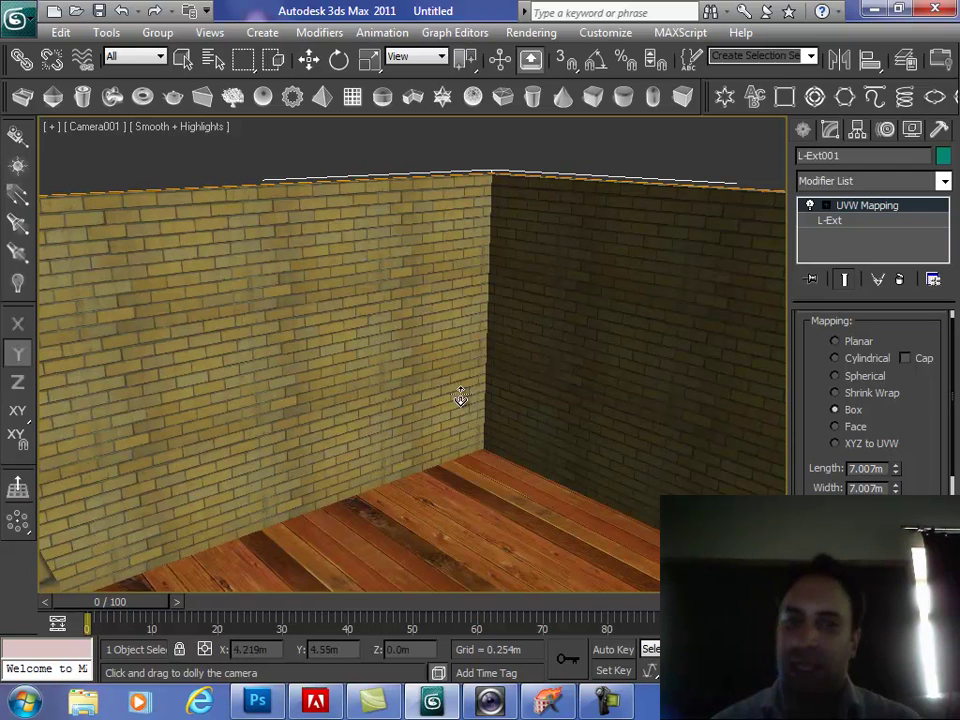
# Frame the whole room and add a UVW Map modifier to the brick-textured box.
pyautogui.moveTo(369, 251); pyautogui.dragTo(418, 467)
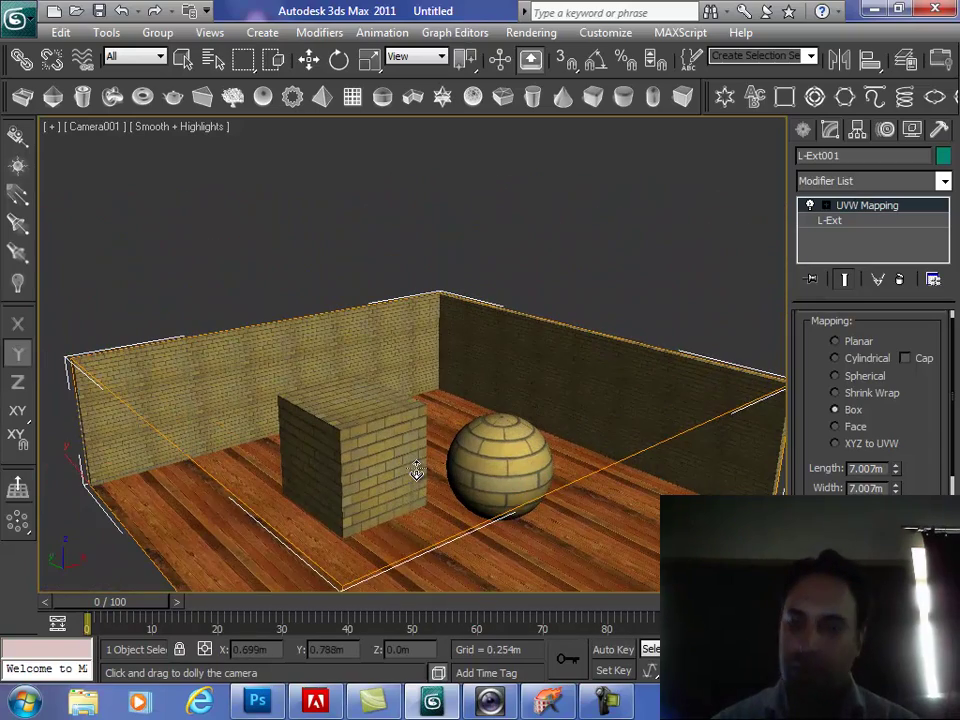
pyautogui.click(893, 673)
pyautogui.moveTo(532, 478); pyautogui.dragTo(512, 366)
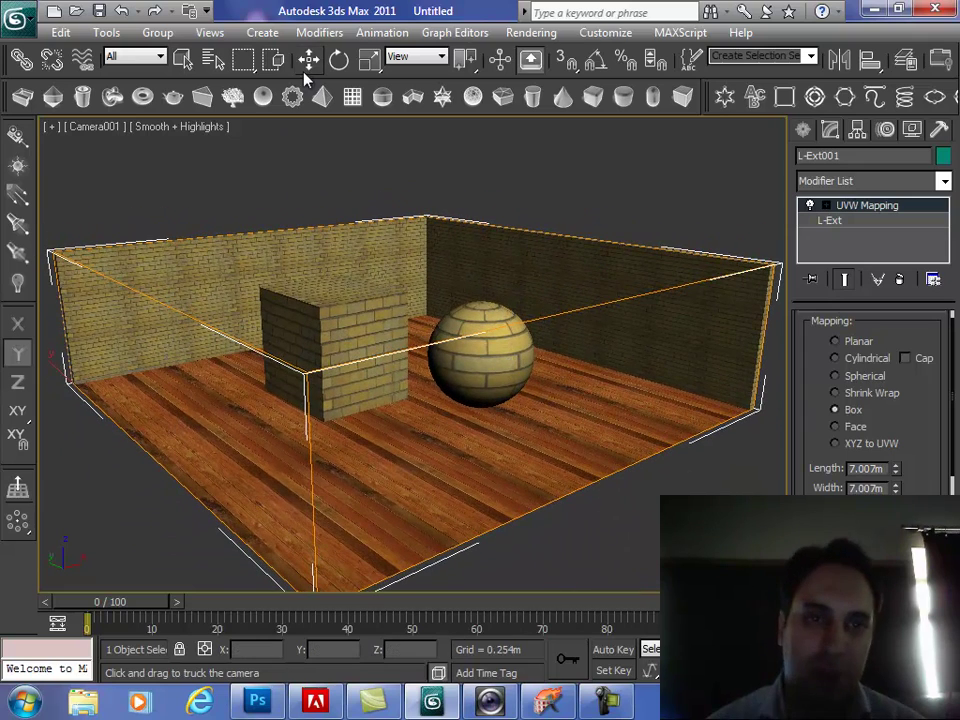
pyautogui.click(309, 60)
pyautogui.click(300, 168)
pyautogui.click(314, 306)
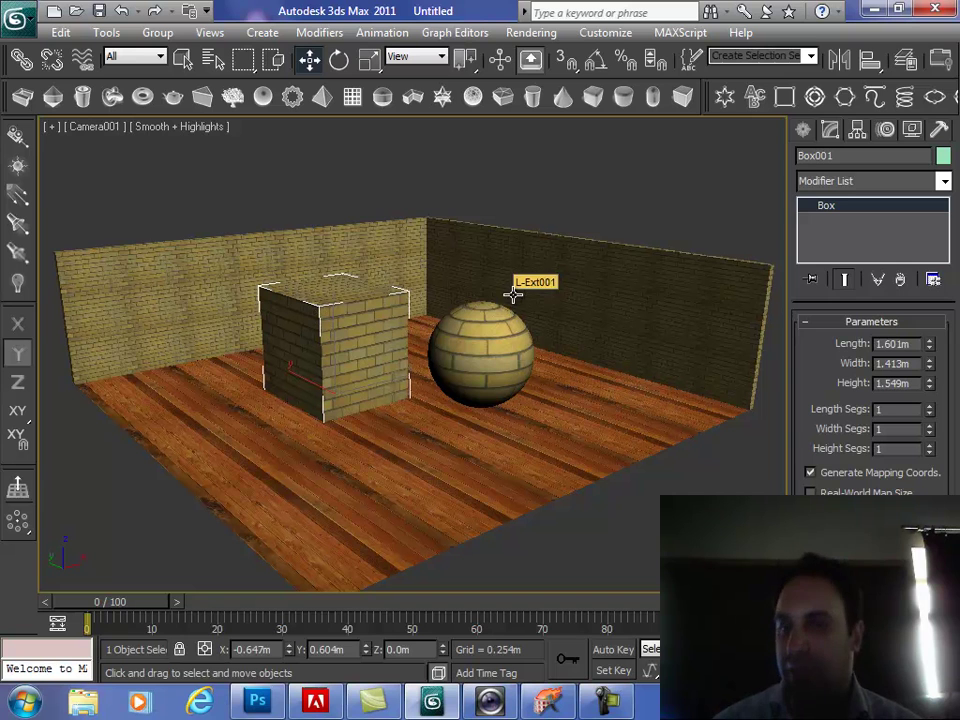
pyautogui.click(830, 181)
pyautogui.press('u')
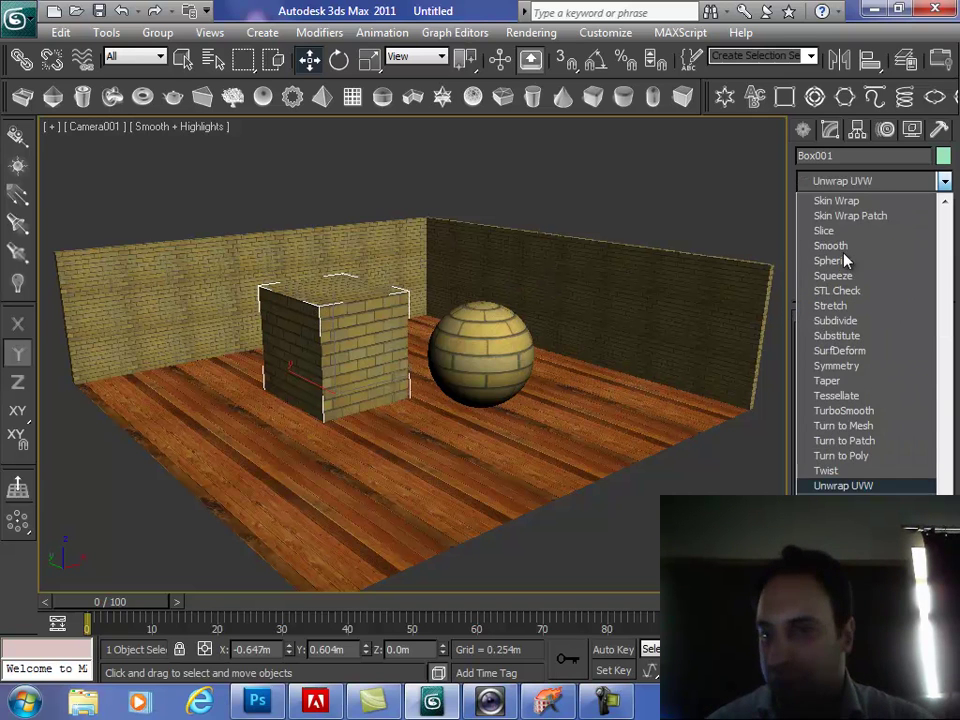
pyautogui.click(843, 501)
# Acquire the wall's UVW mapping for the box using the Acquire Relative option.
pyautogui.moveTo(812, 471); pyautogui.dragTo(821, 158)
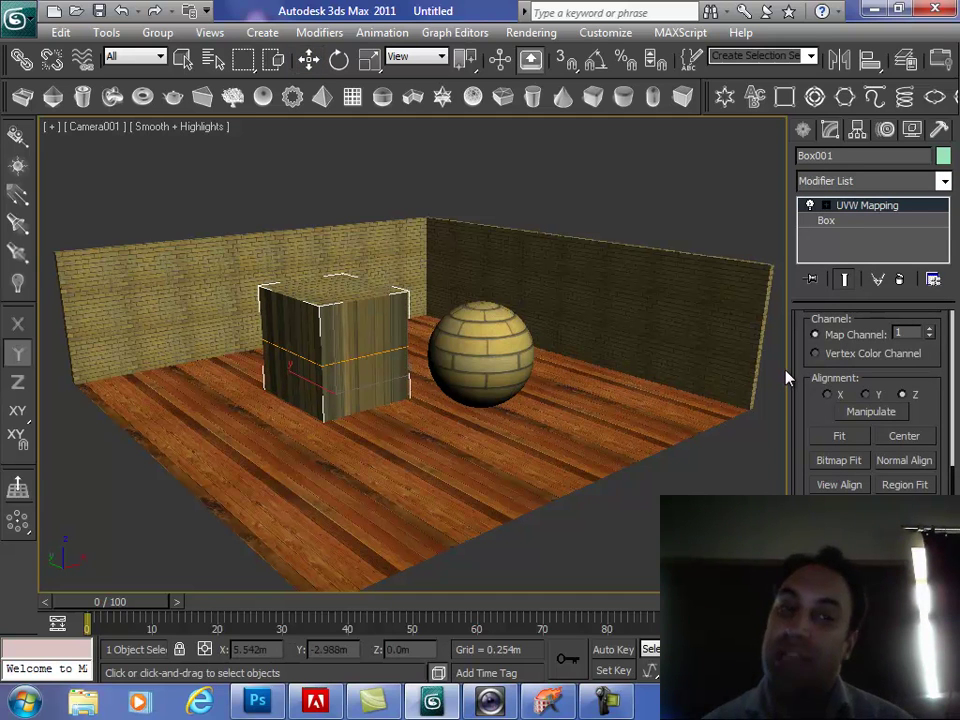
pyautogui.click(696, 310)
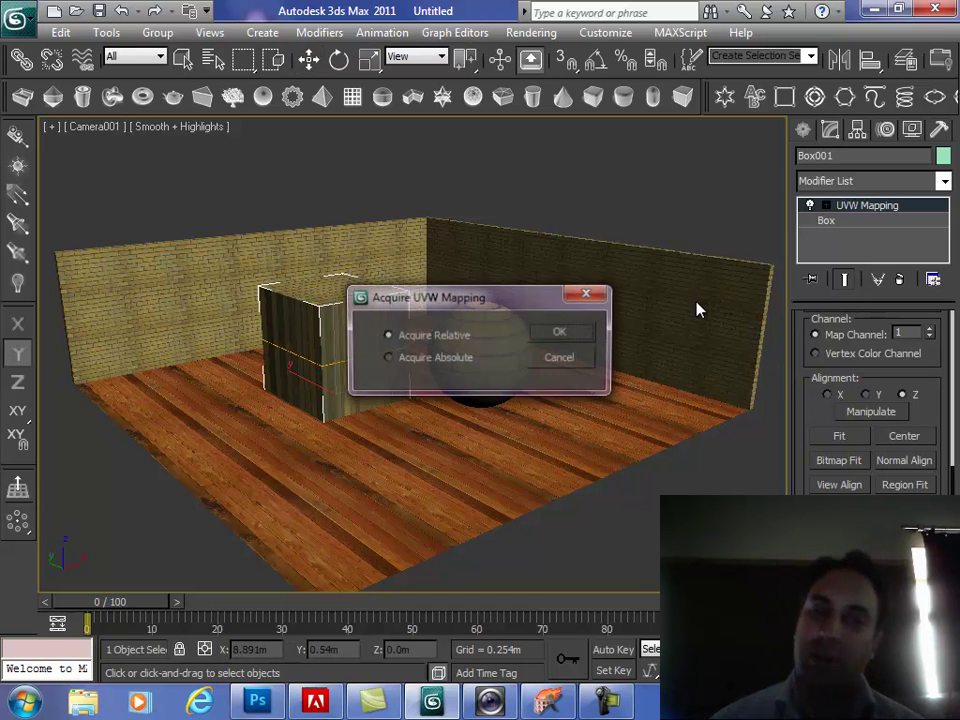
pyautogui.moveTo(524, 306); pyautogui.dragTo(628, 139)
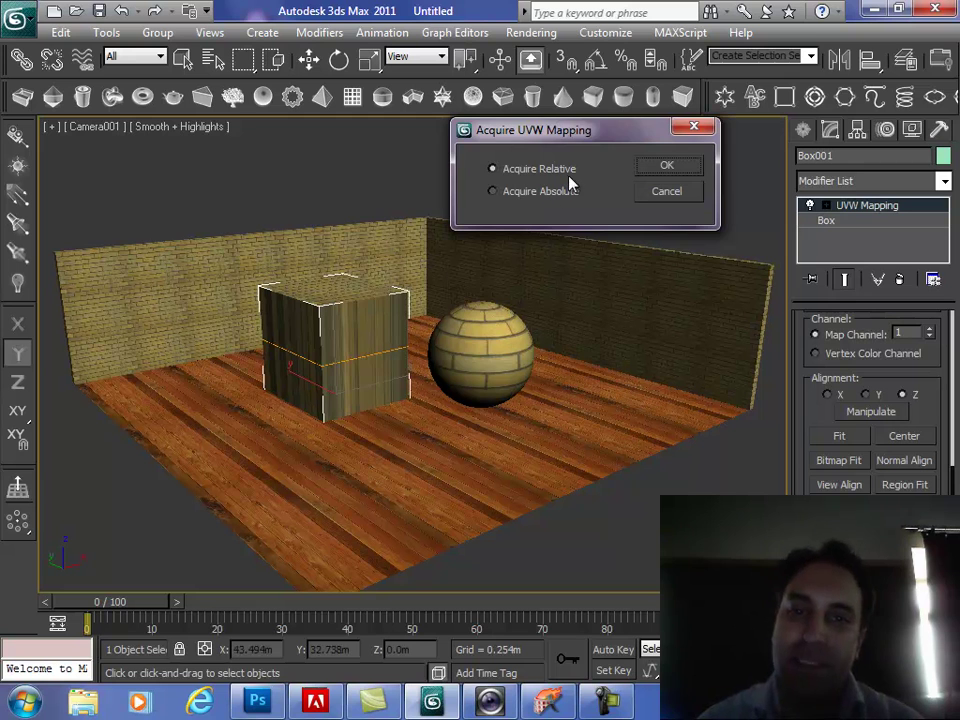
pyautogui.click(668, 170)
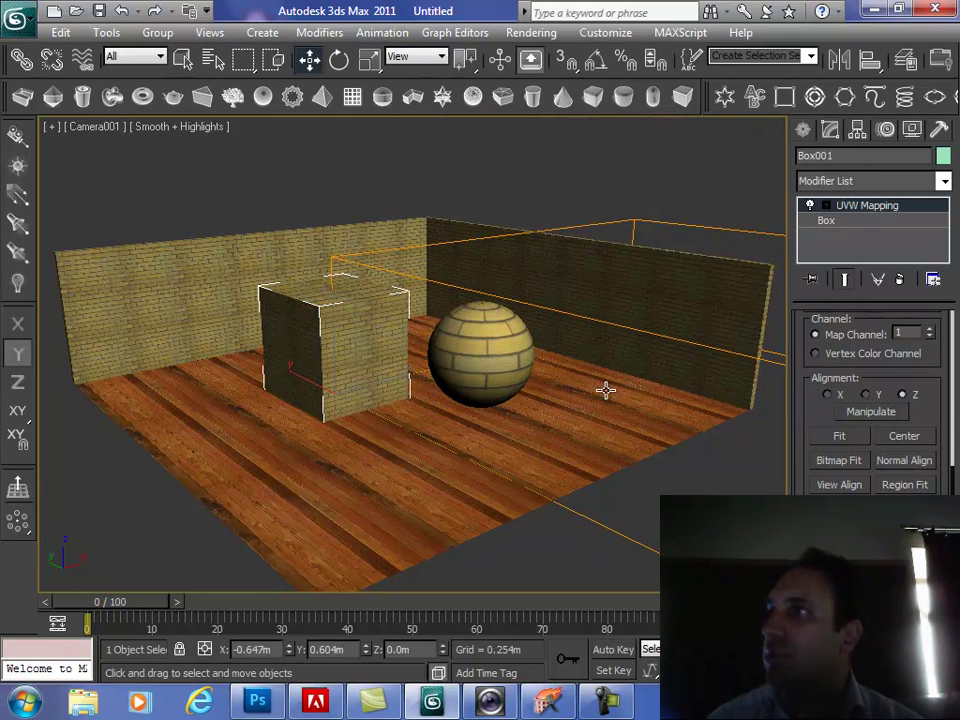
# Compare the brick texture and UVW mapping parameters of the box with those of the wall.
pyautogui.keyDown('ctrl'); pyautogui.keyDown('alt'); pyautogui.moveTo(455, 382); pyautogui.dragTo(457, 329, button='middle'); pyautogui.keyUp('alt'); pyautogui.keyUp('ctrl')
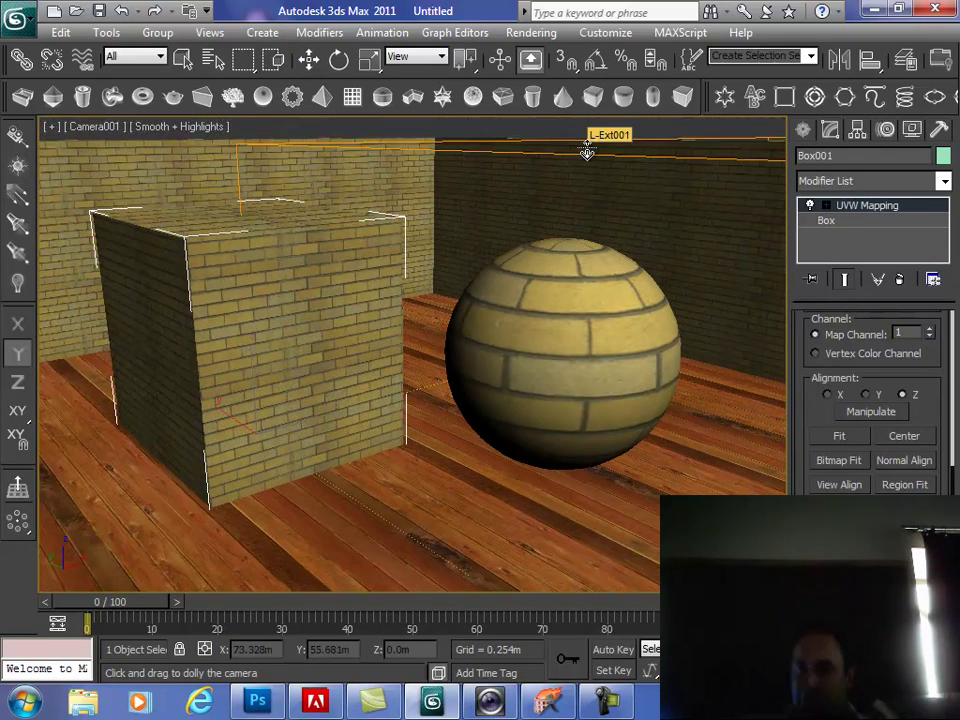
pyautogui.click(310, 62)
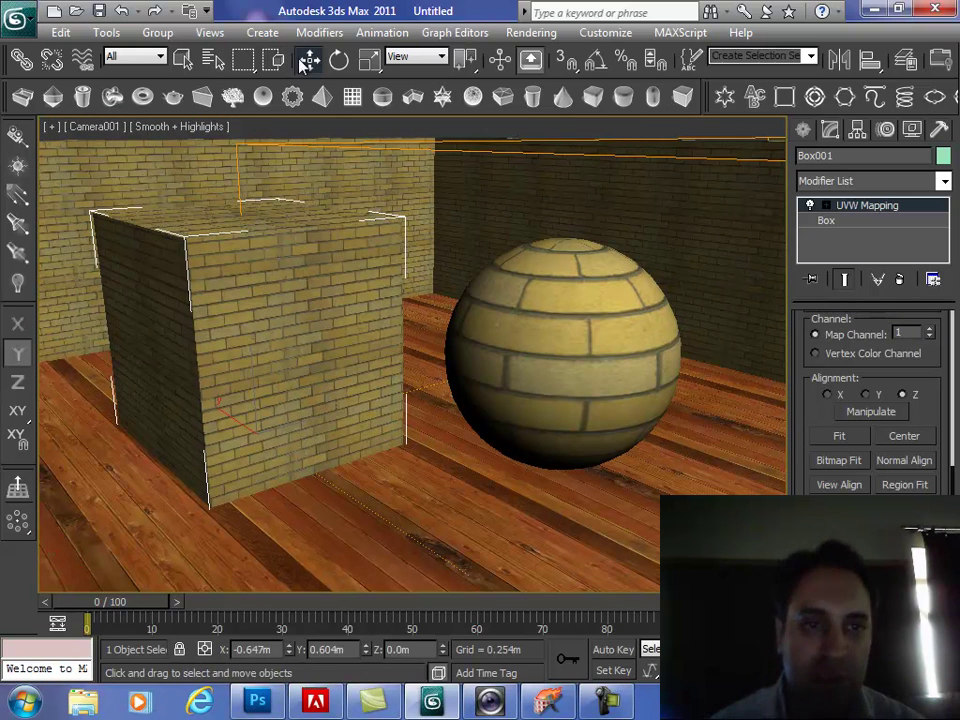
pyautogui.click(187, 155)
pyautogui.moveTo(821, 426); pyautogui.dragTo(830, 324)
pyautogui.moveTo(893, 449); pyautogui.dragTo(883, 326)
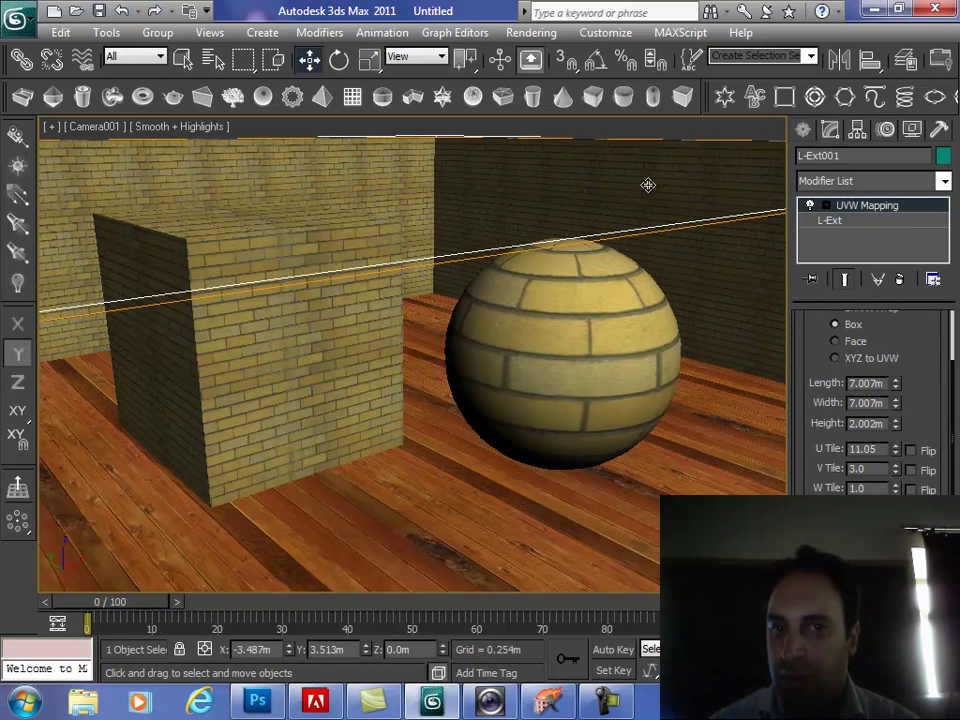
pyautogui.click(407, 126)
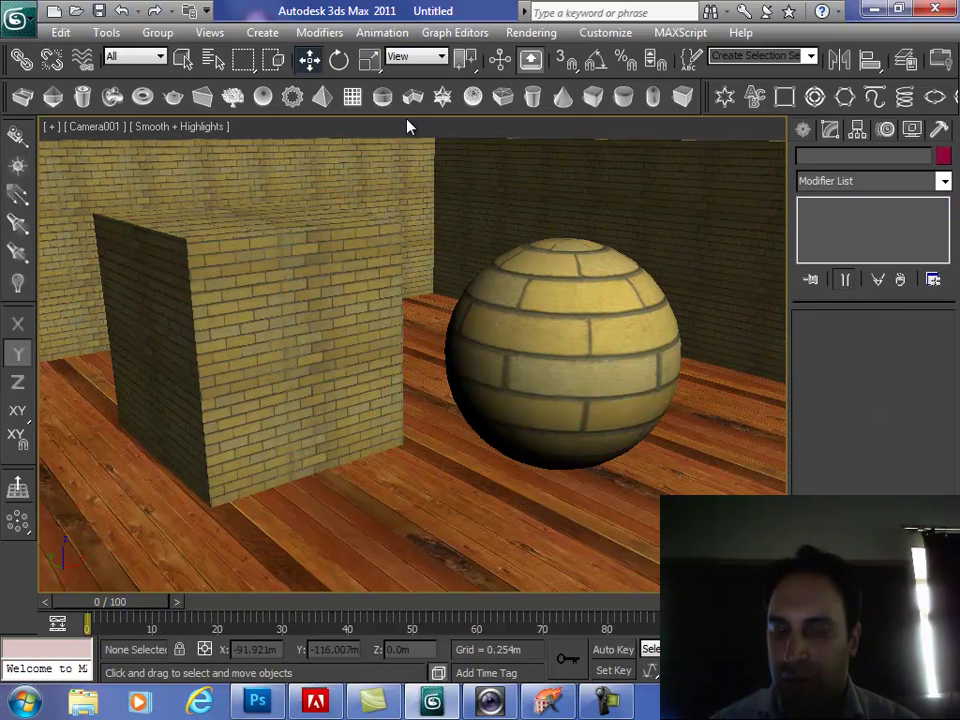
pyautogui.click(390, 561)
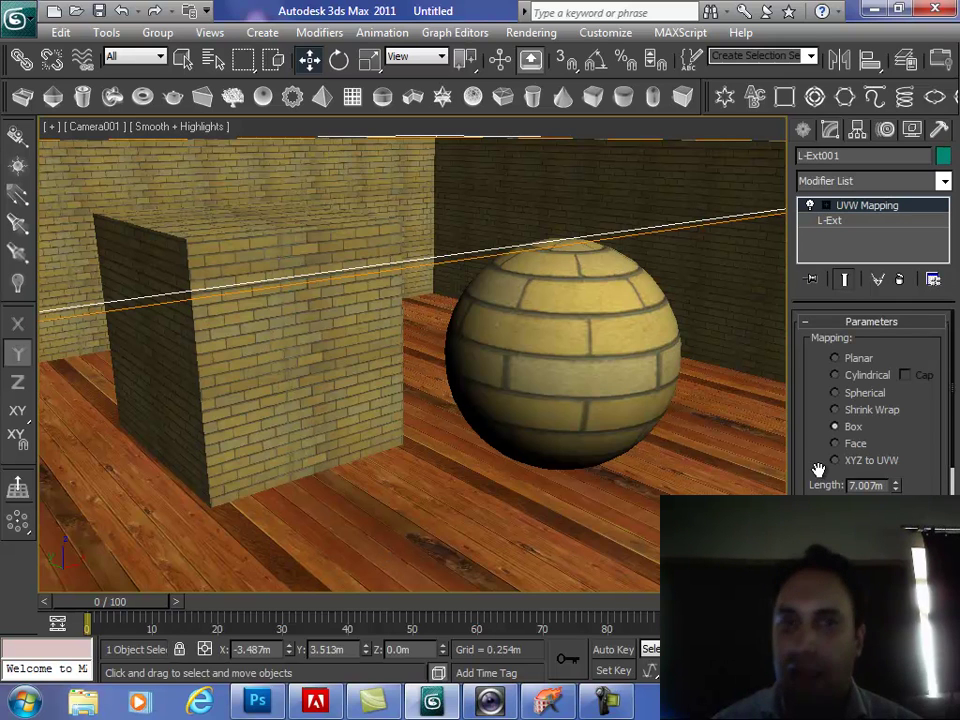
pyautogui.moveTo(817, 470); pyautogui.dragTo(825, 244)
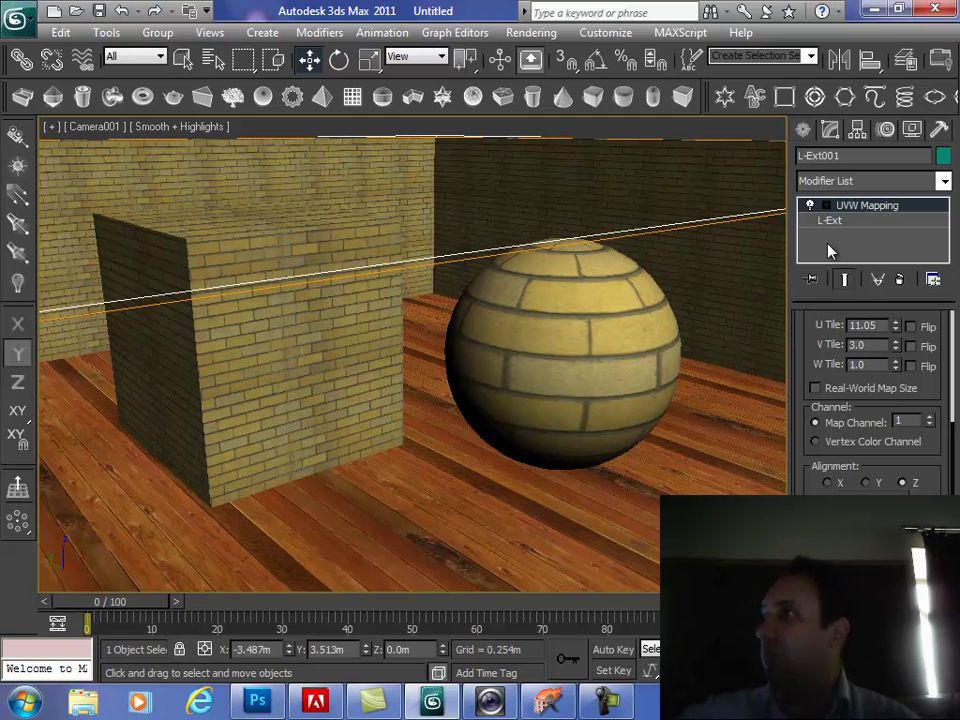
pyautogui.click(413, 130)
pyautogui.click(370, 316)
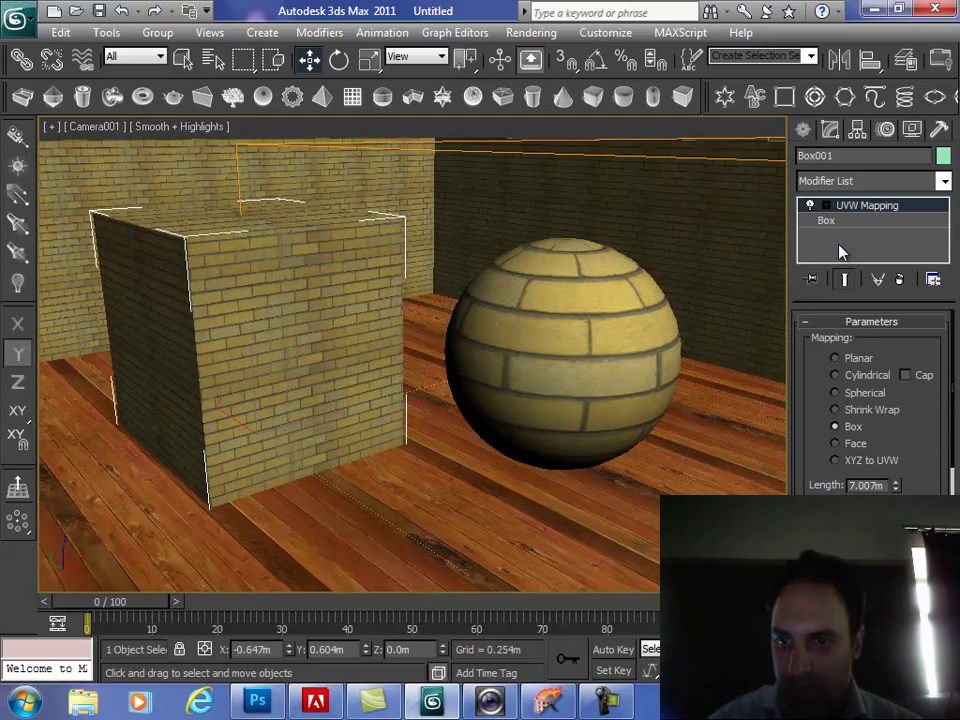
pyautogui.click(250, 145)
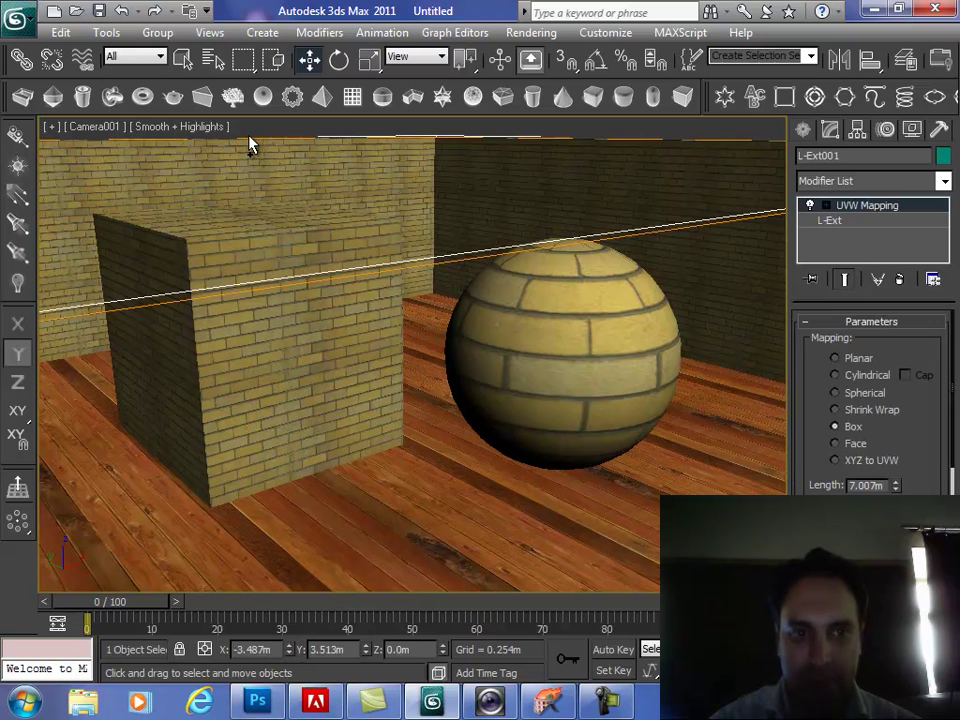
# Undo the view change and the relative mapping acquisition on the box.
pyautogui.click(274, 321)
pyautogui.click(274, 321)
pyautogui.click(274, 321)
pyautogui.hotkey('ctrl', 'z')
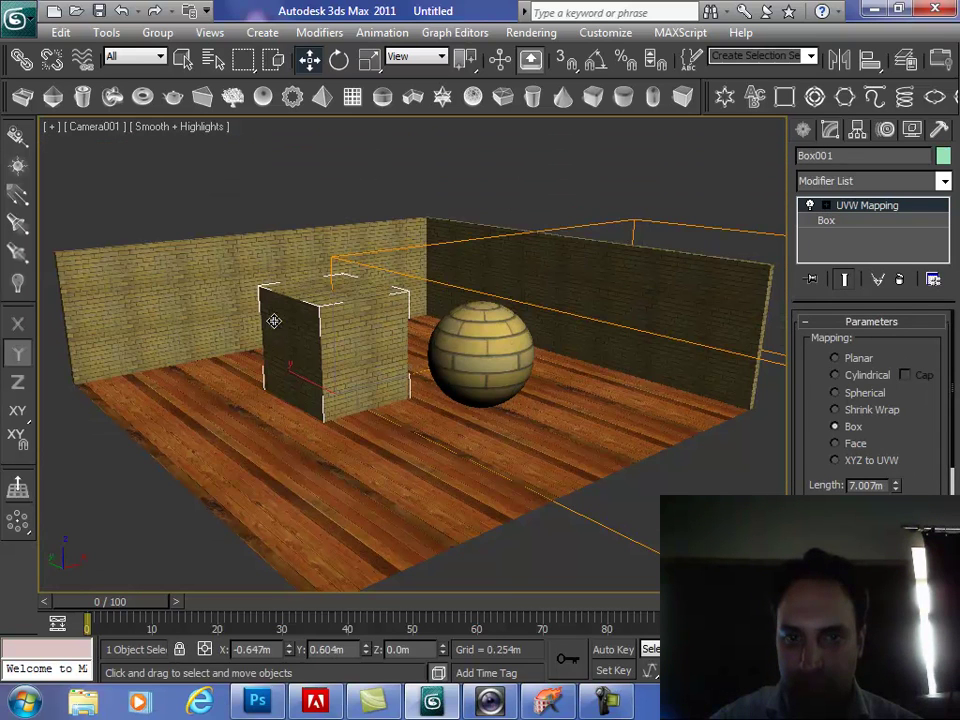
pyautogui.hotkey('ctrl', 'z')
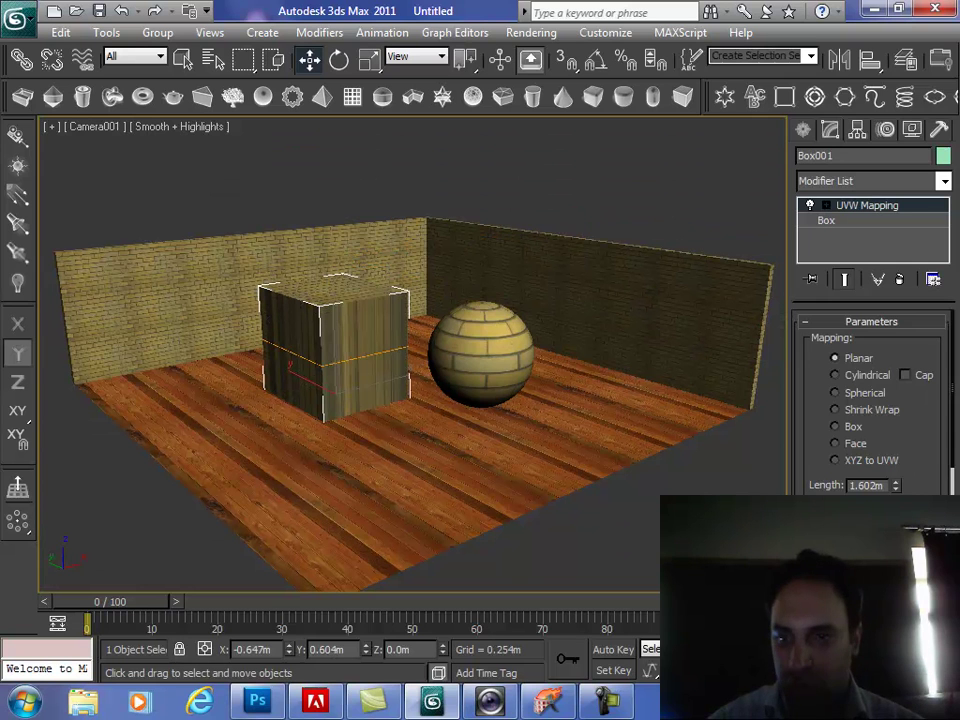
# Acquire the wall's UVW mapping for the box using the Acquire Absolute option.
pyautogui.scroll(-3, 915, 412)
pyautogui.scroll(-5, 915, 412)
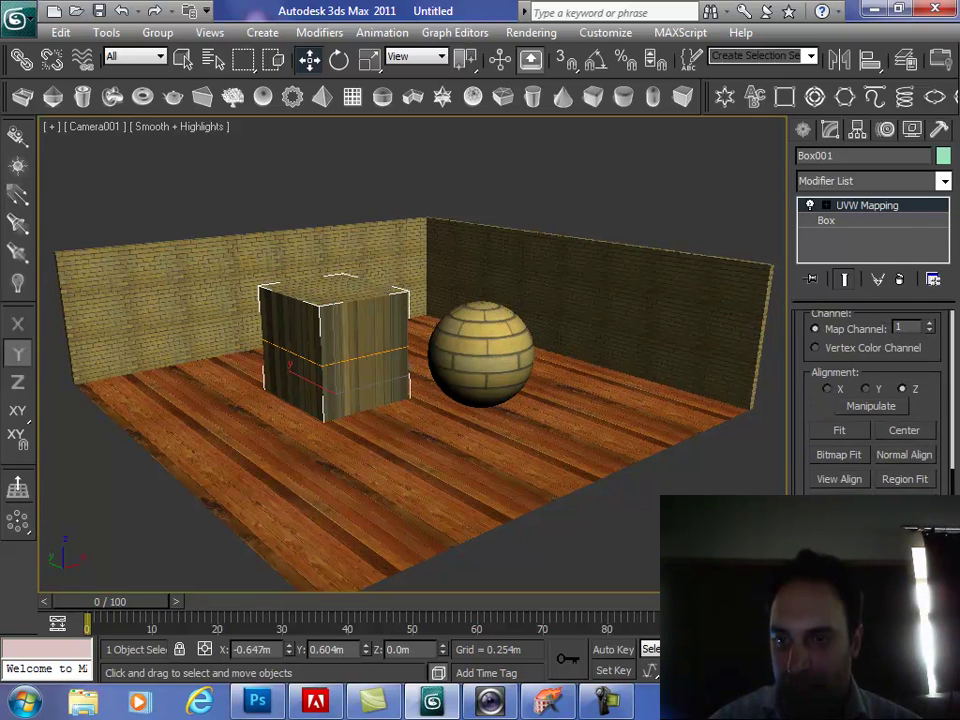
pyautogui.click(611, 313)
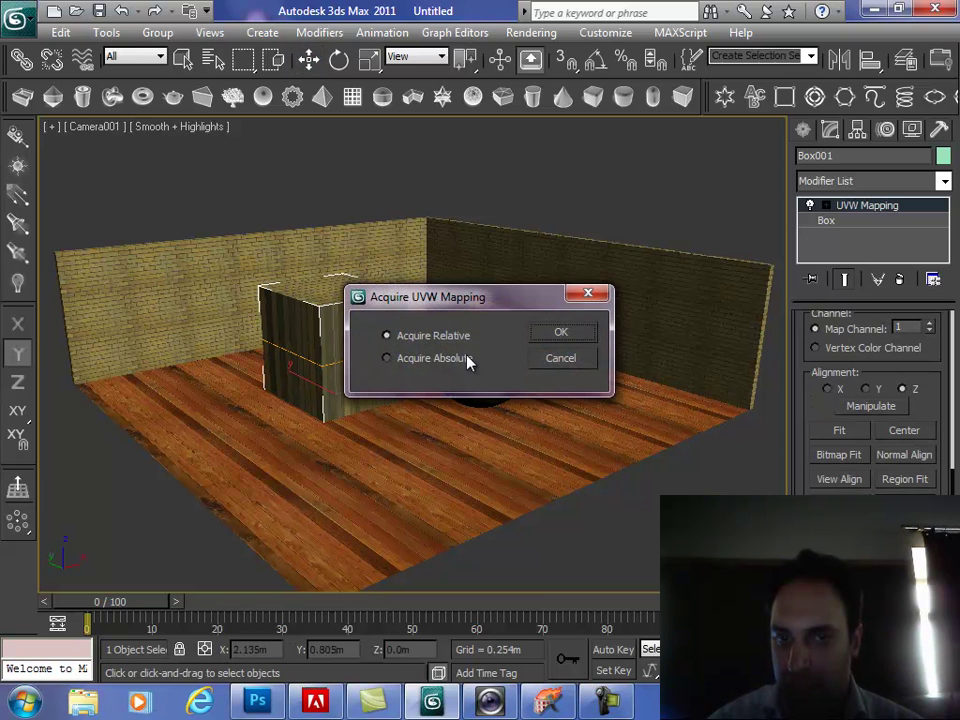
pyautogui.click(441, 362)
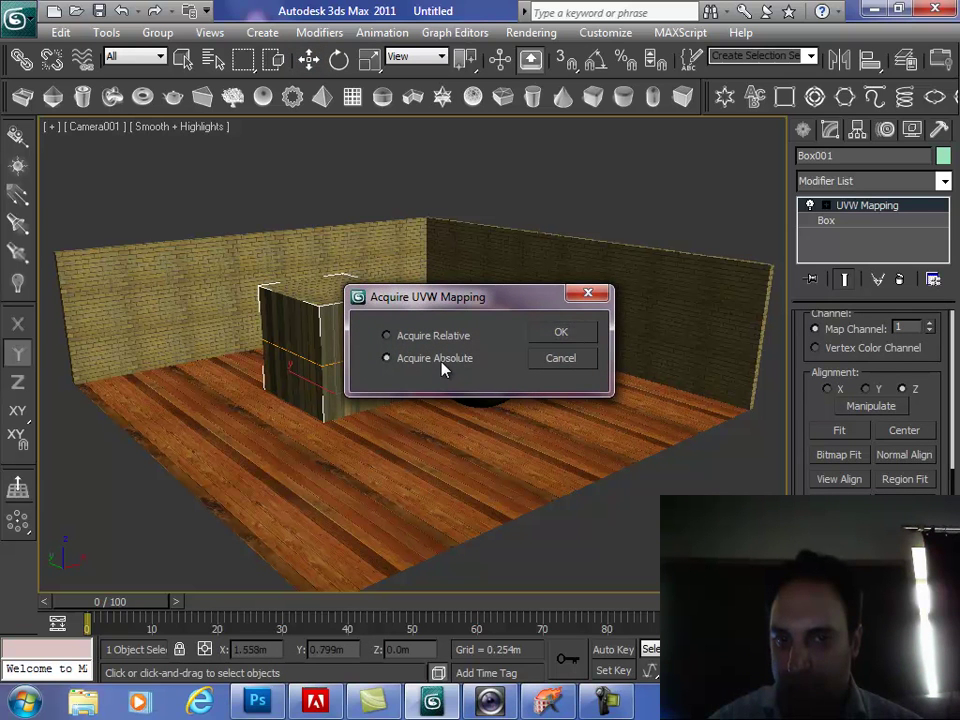
pyautogui.click(581, 341)
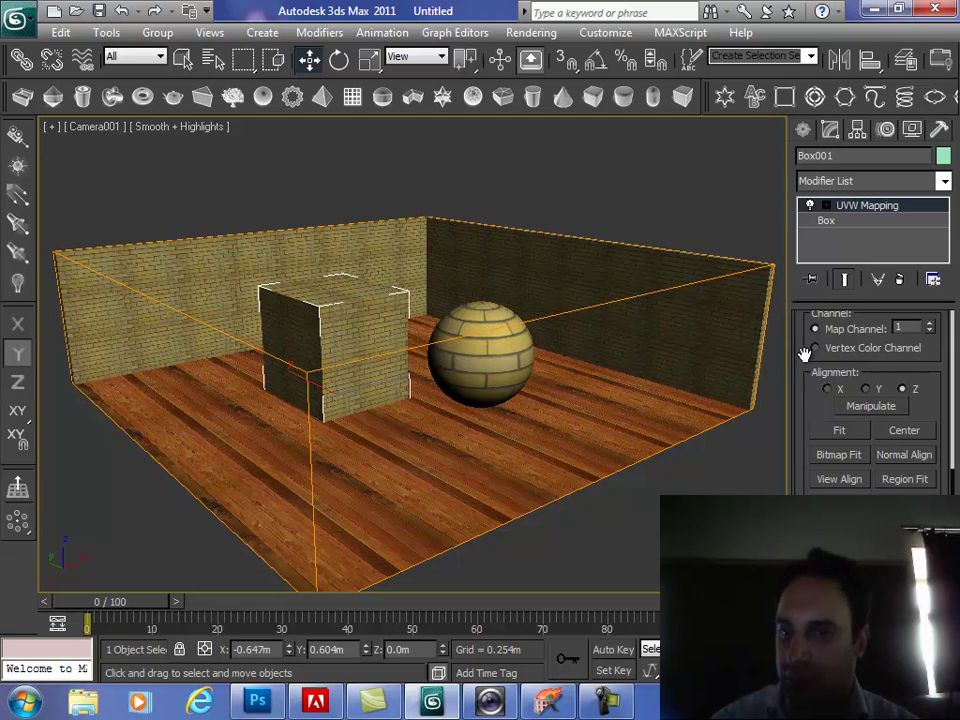
# Compare the UVW mapping type and dimensions of the box with those of the wall.
pyautogui.scroll(5, 810, 407)
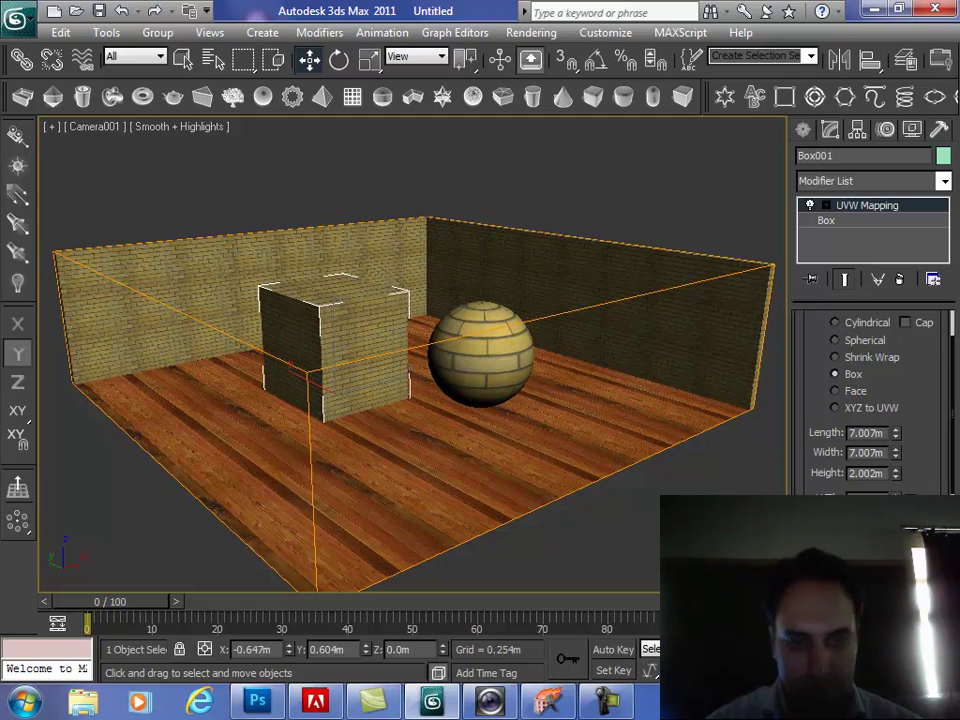
pyautogui.press('Delete')
pyautogui.click(673, 319)
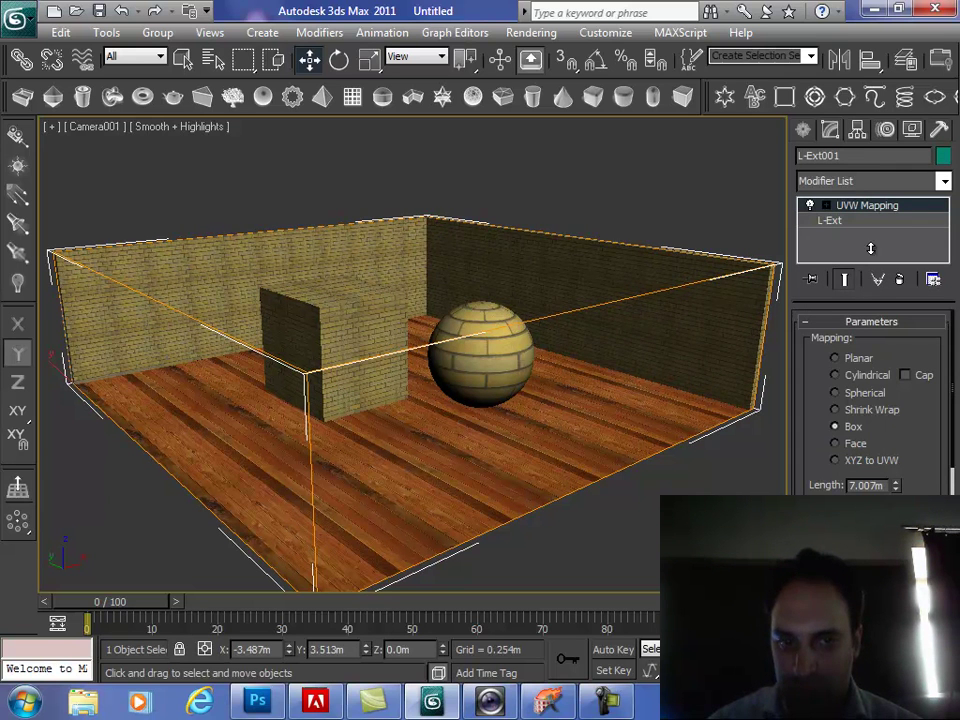
pyautogui.click(729, 531)
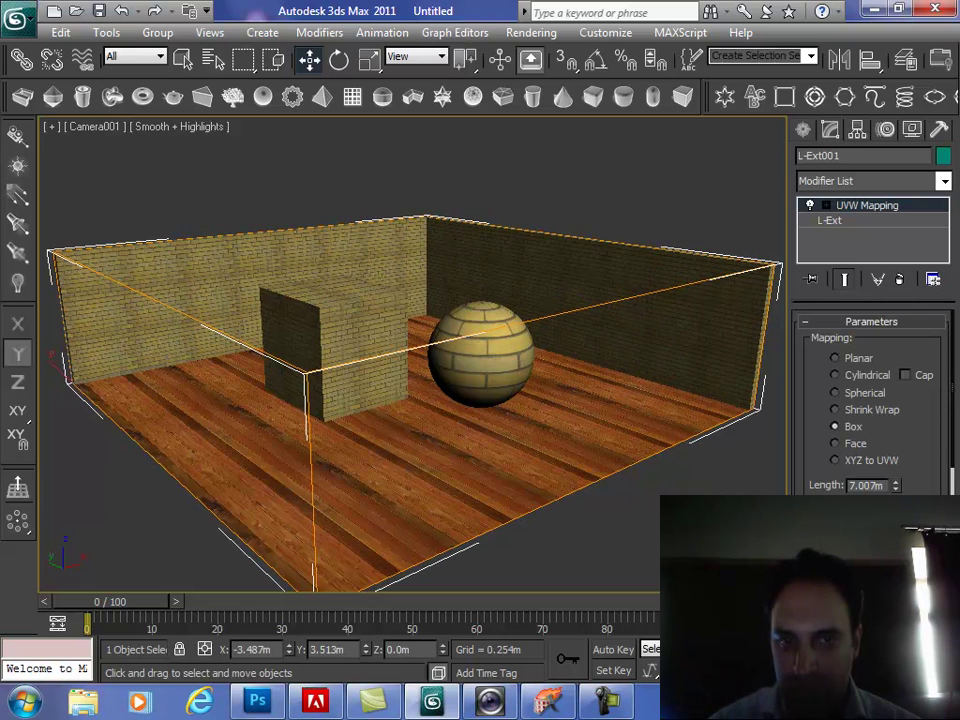
# Acquire the wall's UVW mapping for the planar-mapped box again, using Acquire Relative instead of Acquire Absolute.
pyautogui.click(407, 375)
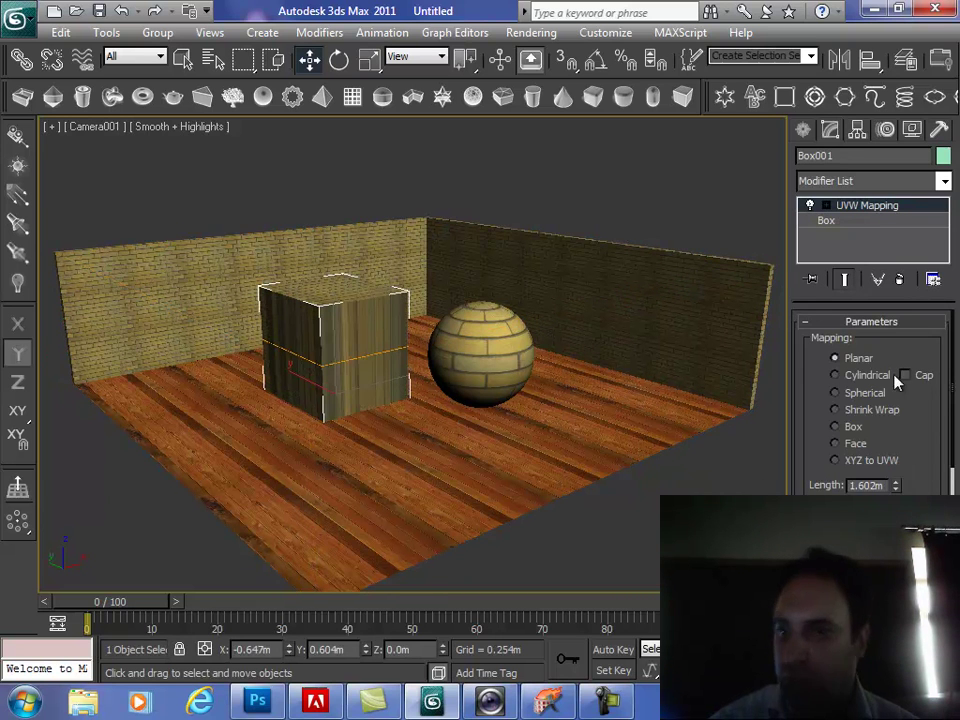
pyautogui.scroll(-5, 886, 397)
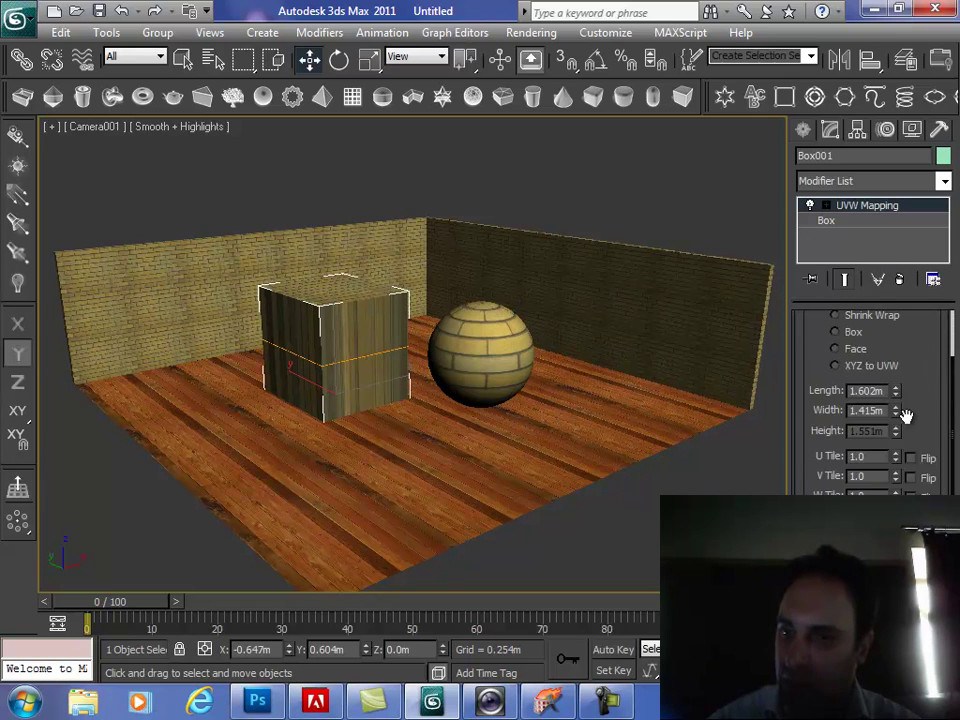
pyautogui.click(604, 291)
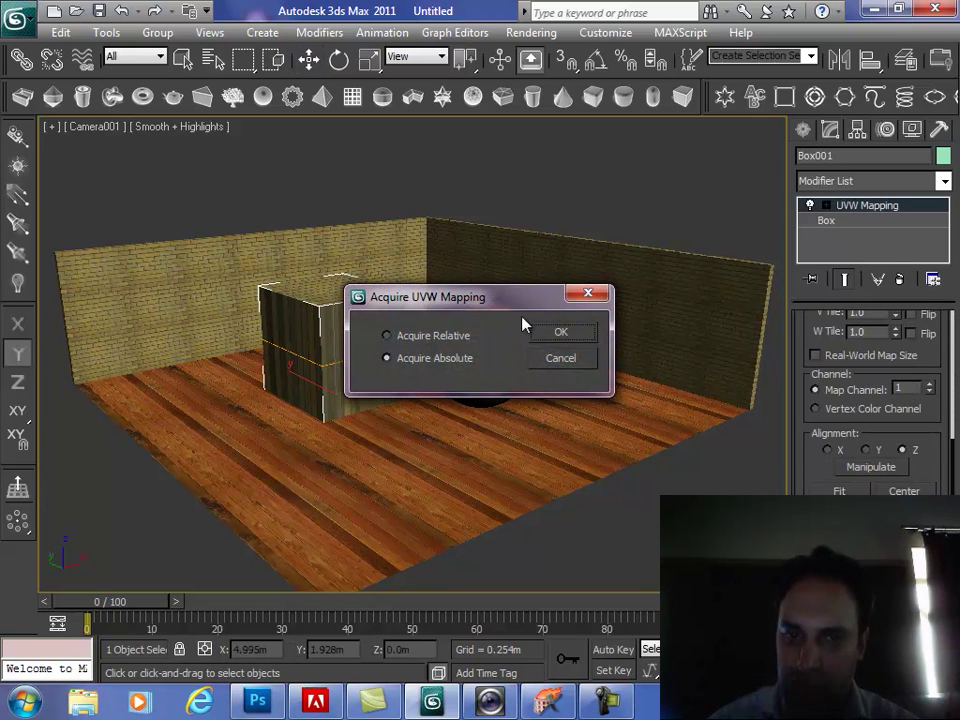
pyautogui.click(443, 340)
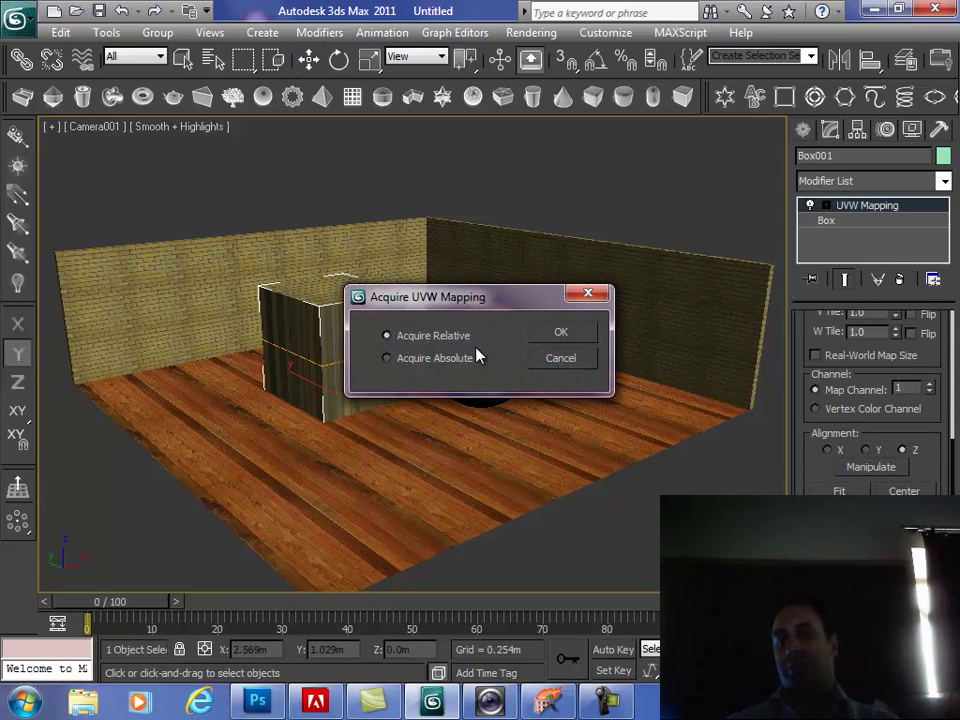
pyautogui.click(561, 333)
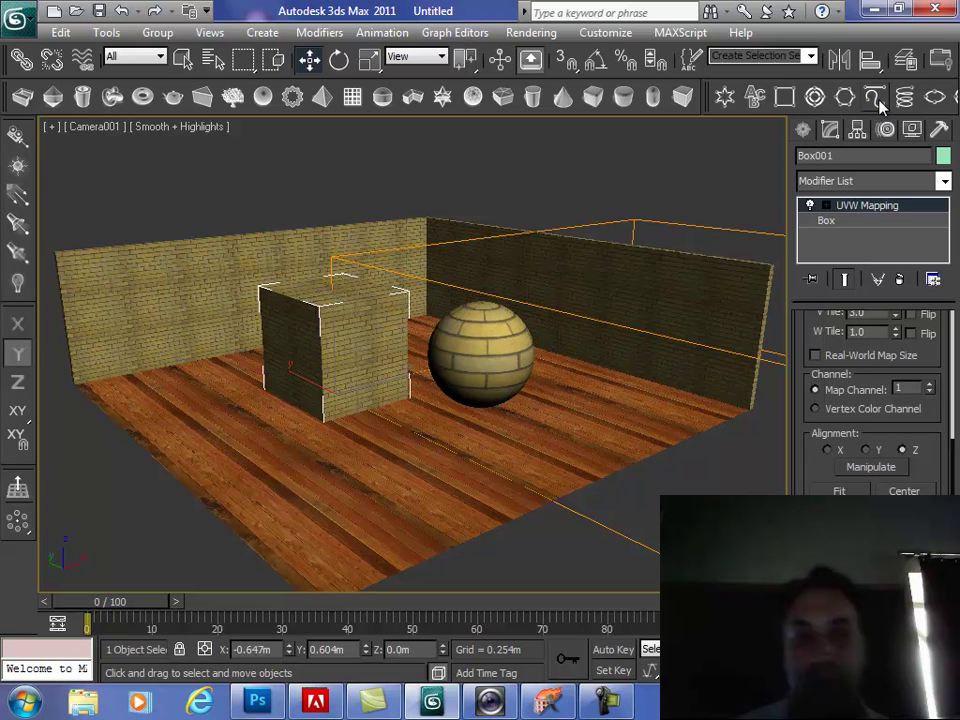
# Add a UVW Map modifier to the brick-textured sphere and set its mapping type to Spherical.
pyautogui.click(439, 343)
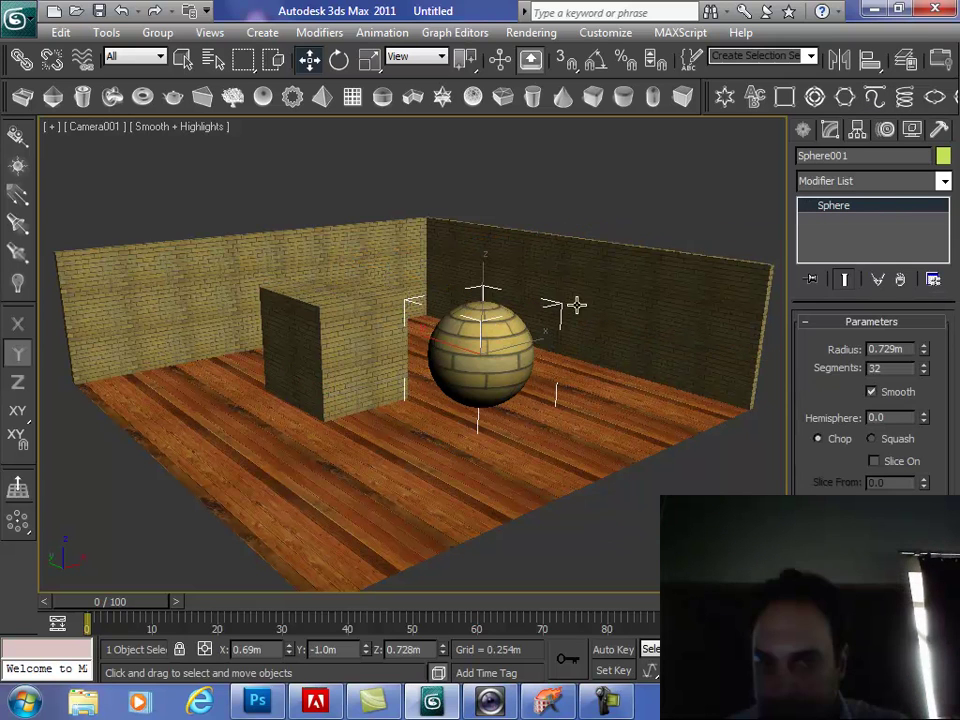
pyautogui.click(814, 182)
pyautogui.press('u')
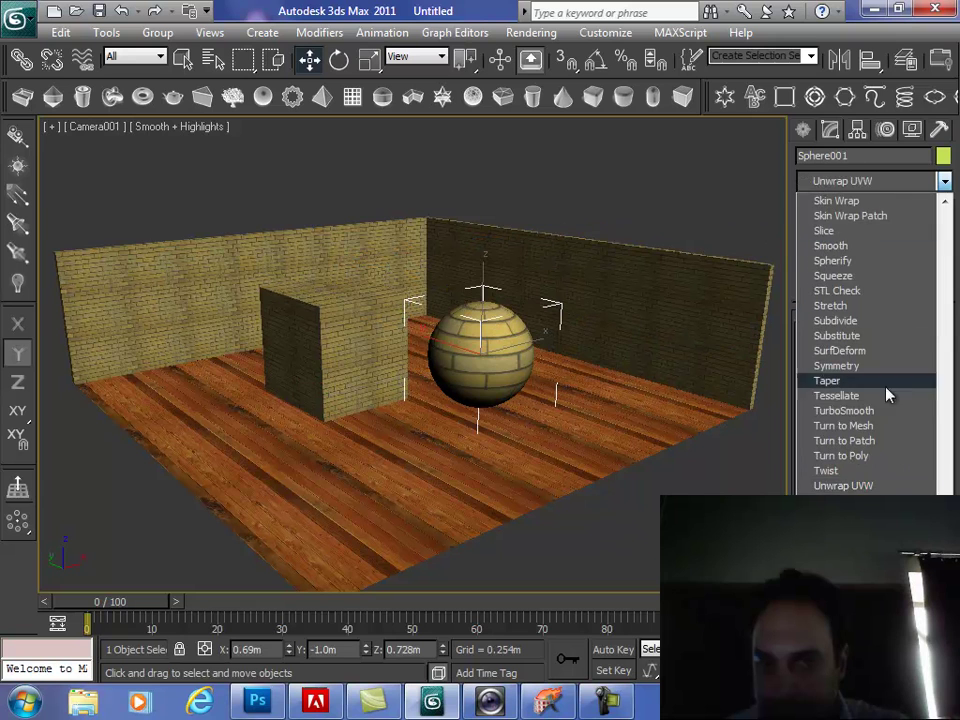
pyautogui.click(876, 500)
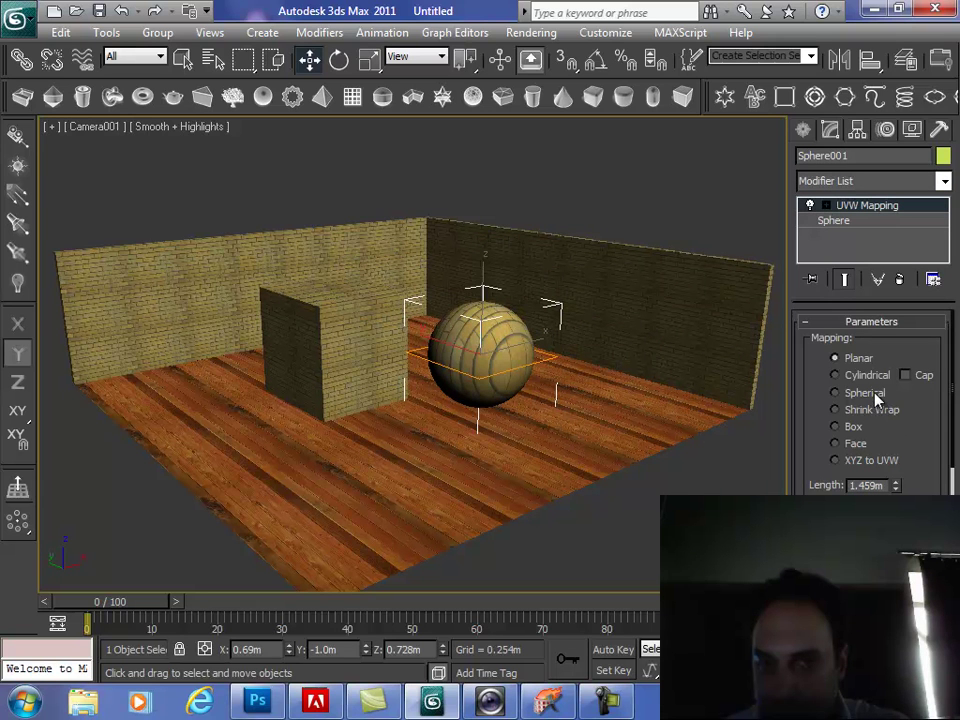
pyautogui.click(836, 393)
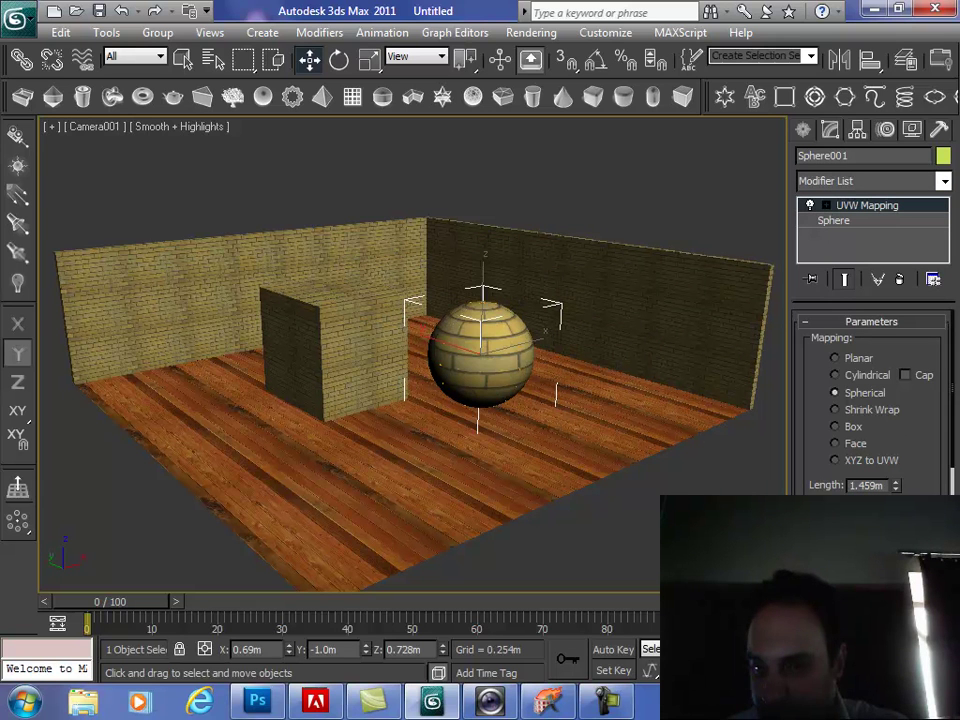
# Set the sphere's U Tile to -6.32 and V Tile to 4.55 so its bricks match the box's scale.
pyautogui.scroll(10, 598, 332)
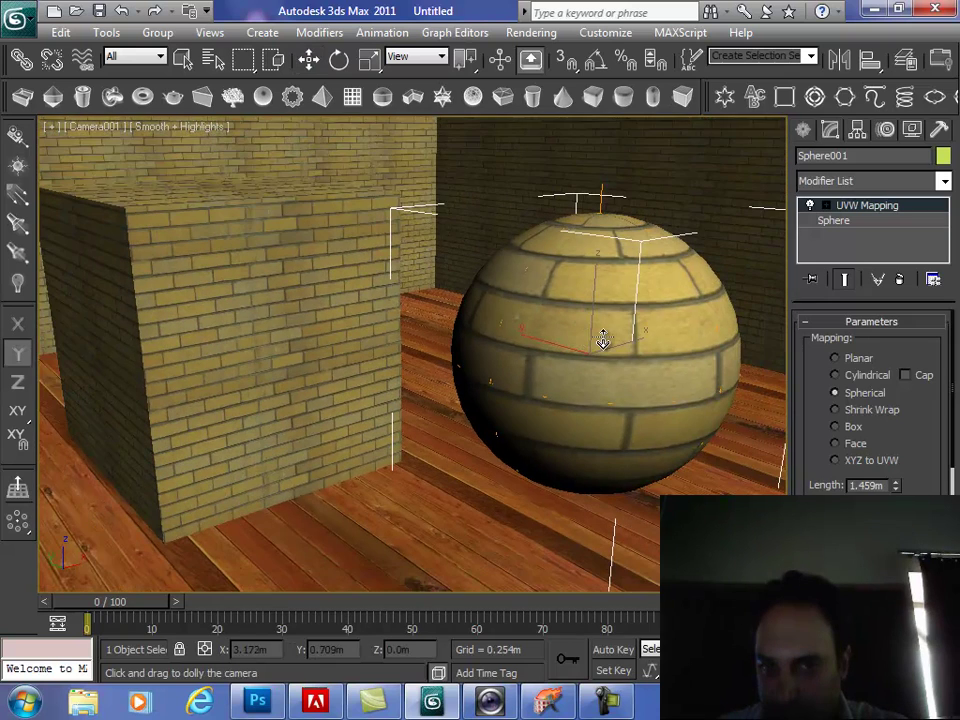
pyautogui.moveTo(880, 542); pyautogui.dragTo(842, 77)
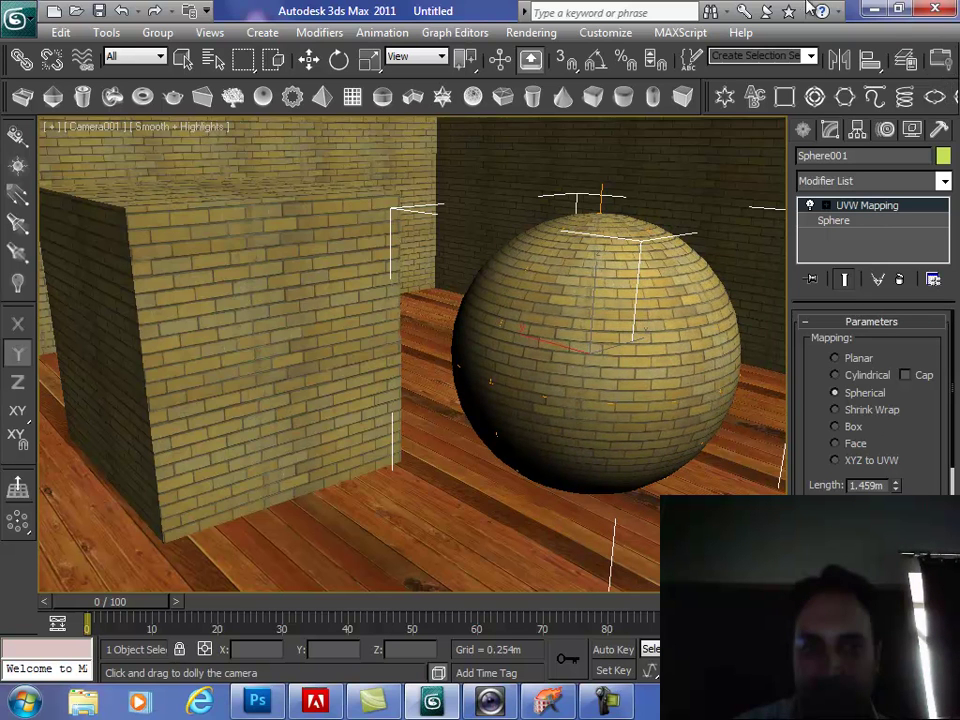
pyautogui.moveTo(431, 366); pyautogui.dragTo(438, 445)
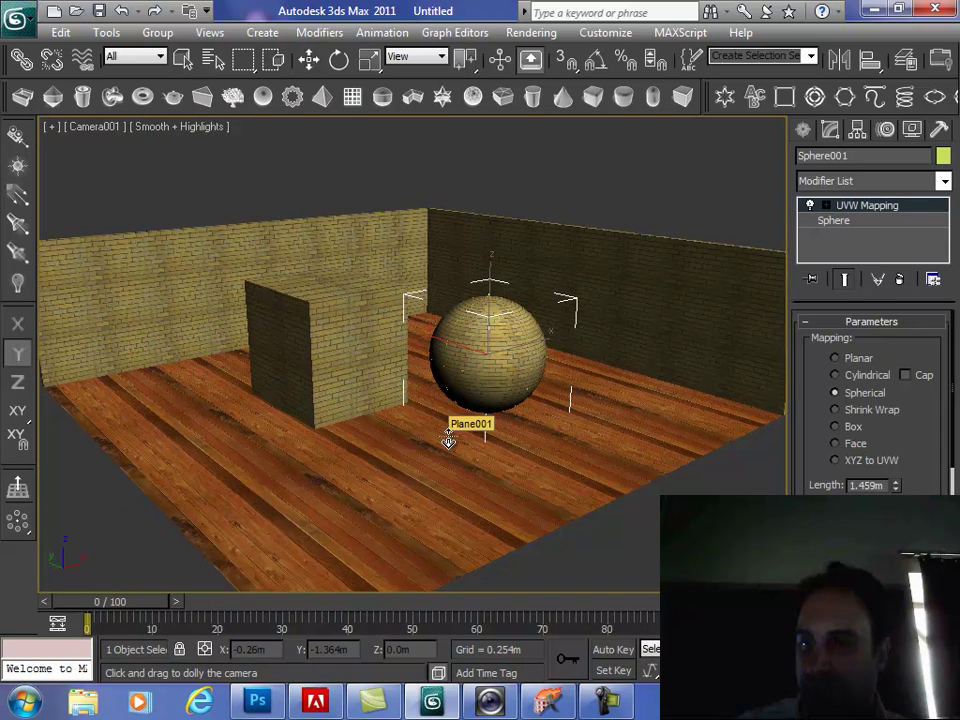
# Region Fit the floor plane's UVW mapping to a small area about 0.98 m long and 0.53 m wide.
pyautogui.click(309, 59)
pyautogui.click(425, 514)
pyautogui.moveTo(939, 500); pyautogui.dragTo(939, 190)
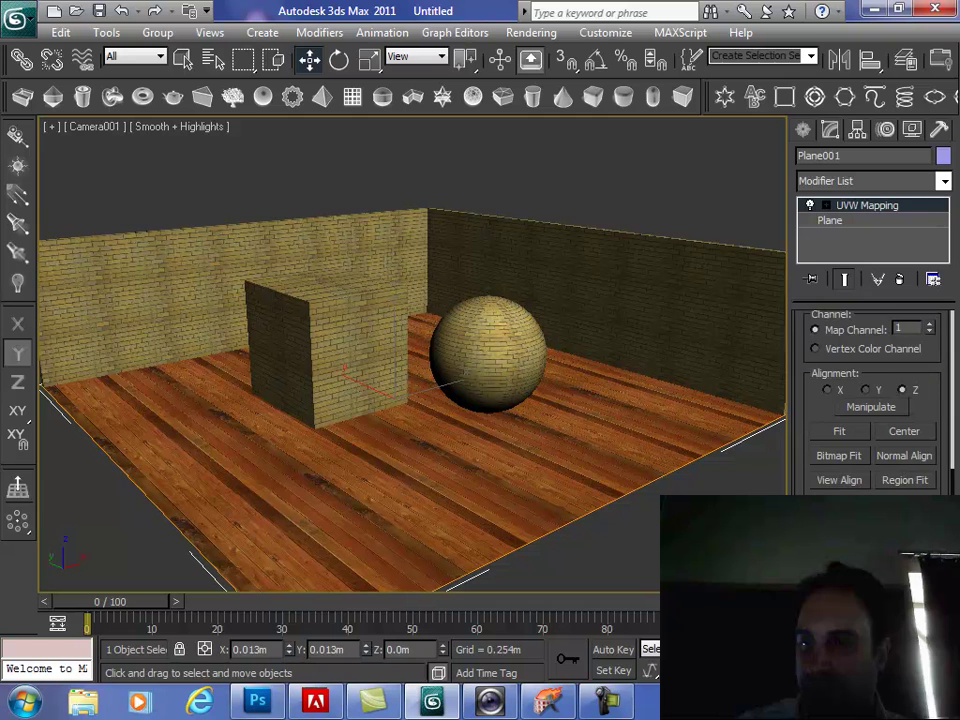
pyautogui.click(900, 481)
pyautogui.moveTo(228, 490); pyautogui.dragTo(228, 563)
pyautogui.moveTo(114, 515); pyautogui.dragTo(85, 585)
# Lower the tiling of the floor's wood texture so the planks repeat less often within the region-fit mapping.
pyautogui.moveTo(814, 348); pyautogui.dragTo(806, 605)
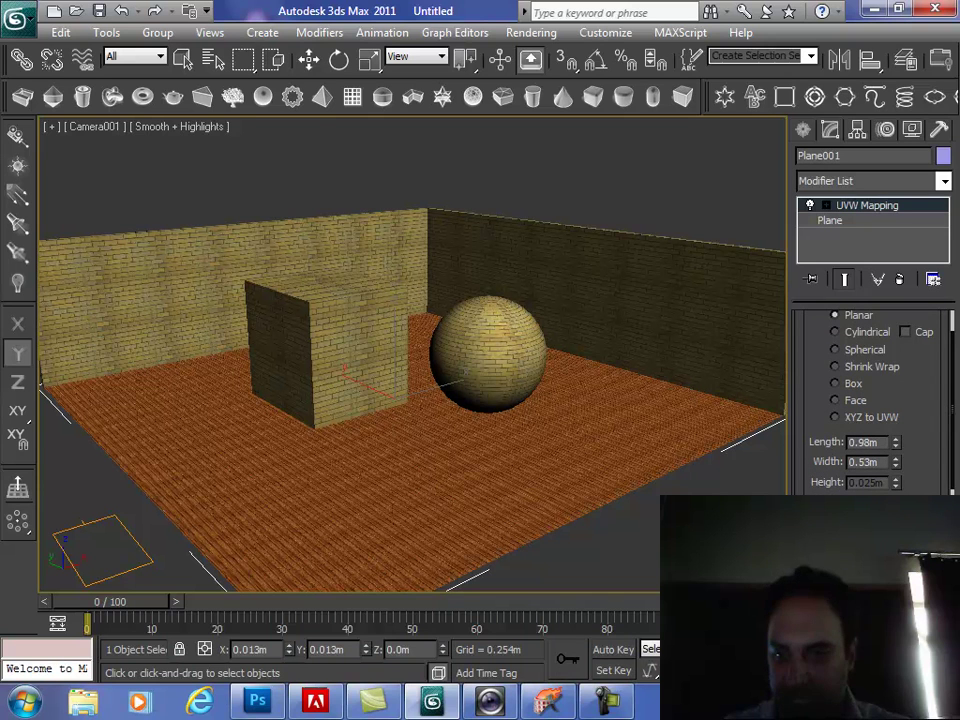
pyautogui.click(813, 566)
pyautogui.moveTo(818, 347); pyautogui.dragTo(818, 348)
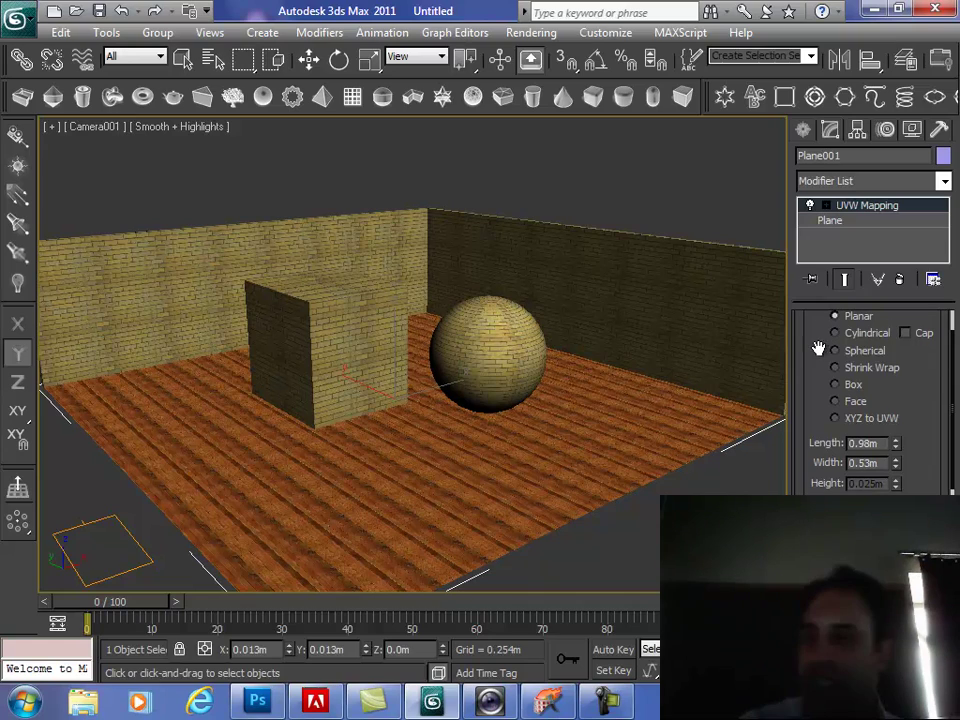
# Undo the region-fit and tiling changes on the floor and deselect all objects.
pyautogui.moveTo(690, 492); pyautogui.dragTo(673, 628)
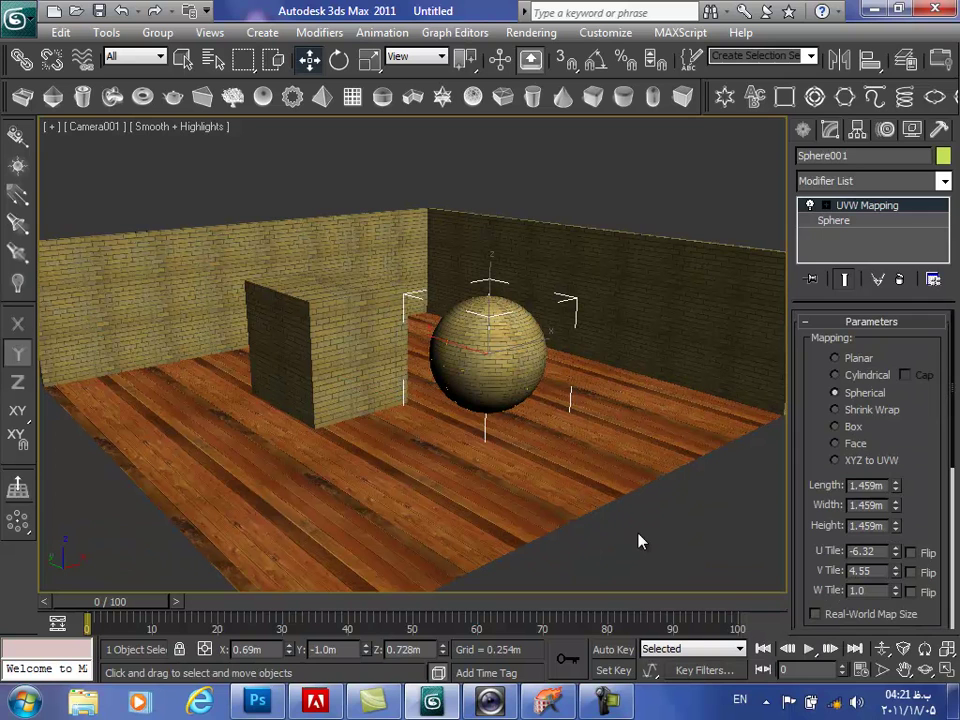
pyautogui.click(641, 542)
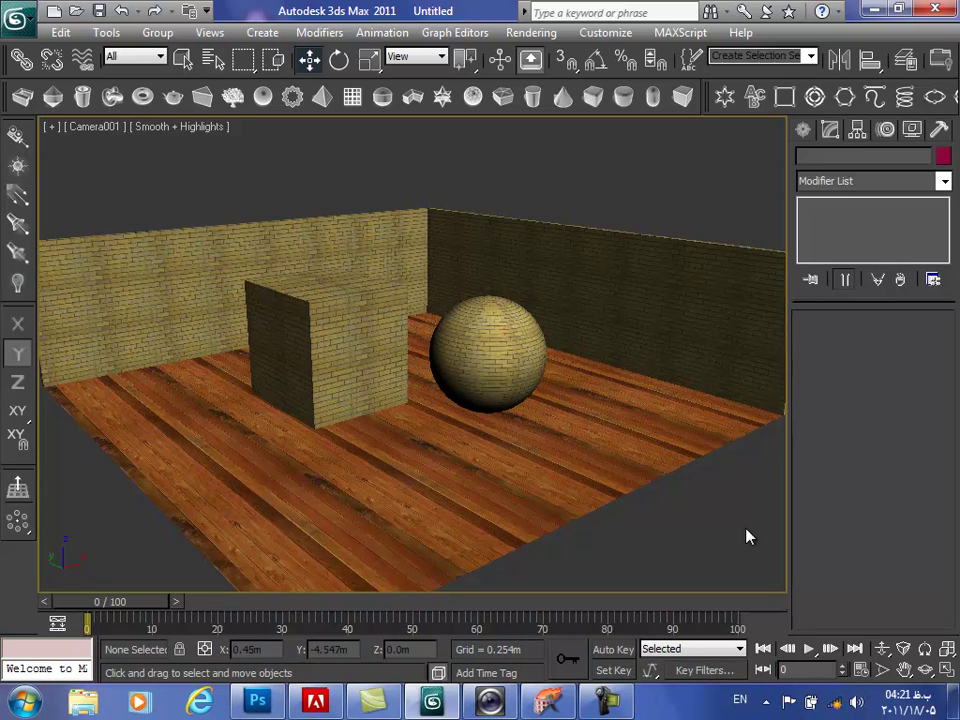